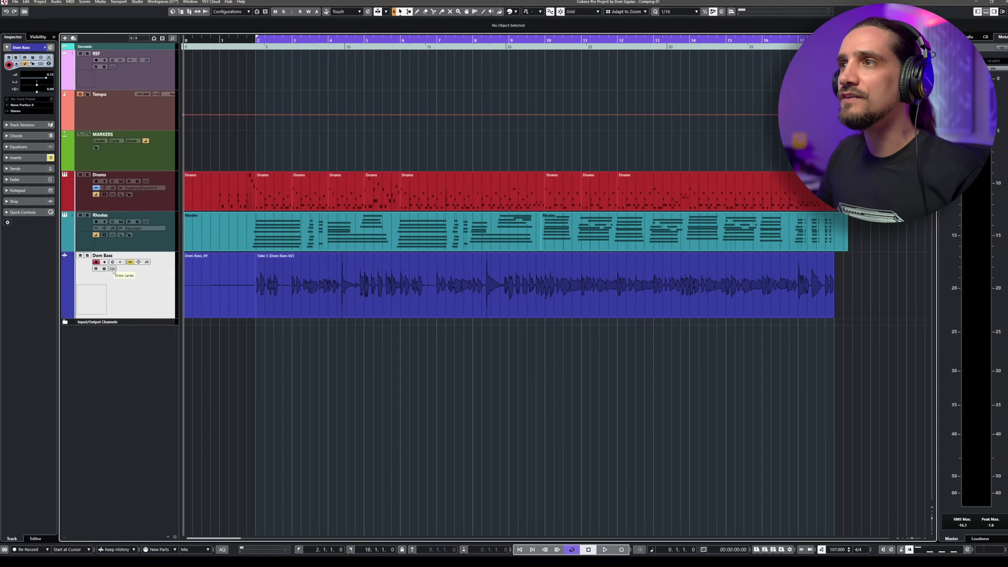
Show the lanes of the bass track and play back the active third take up to bar 5.
{"action": "left_click", "coordinate": [113, 268]}
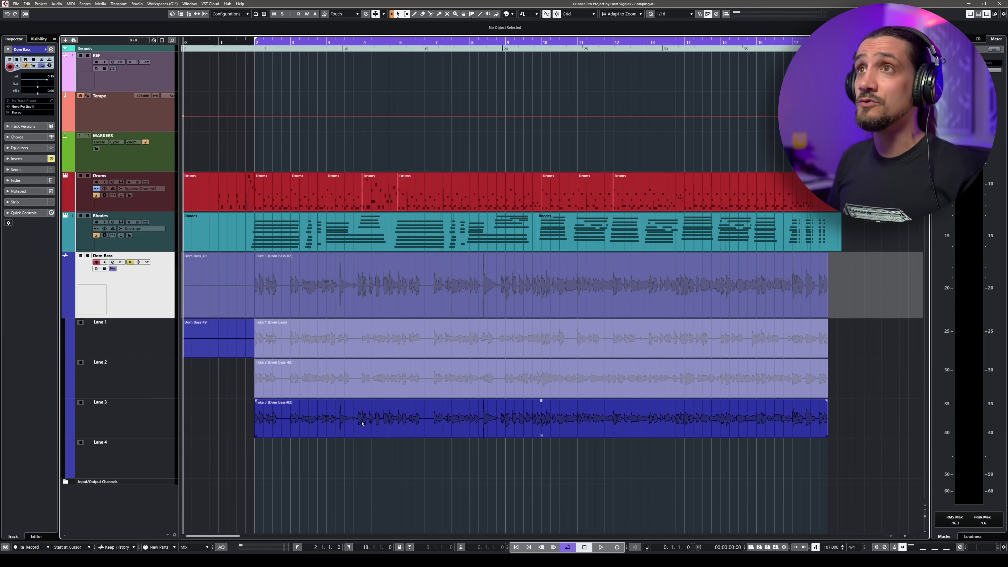
{"action": "key", "text": "space"}
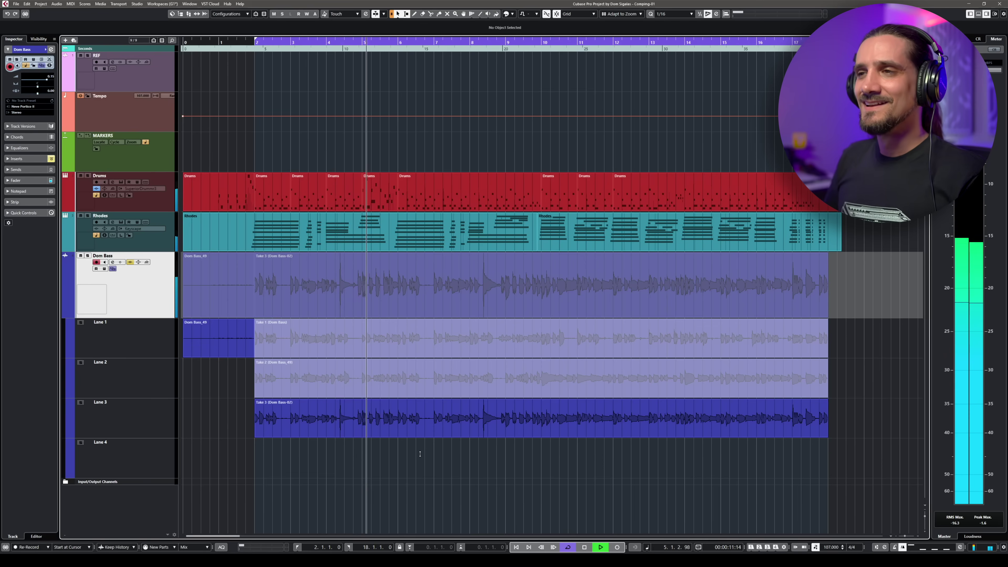
{"action": "key", "text": "space"}
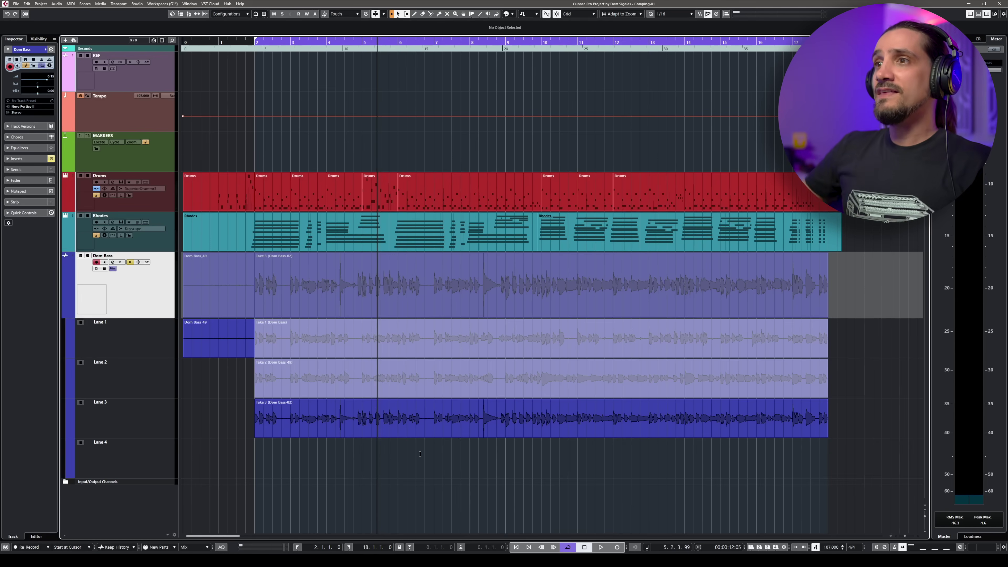
{"action": "left_click", "coordinate": [261, 415]}
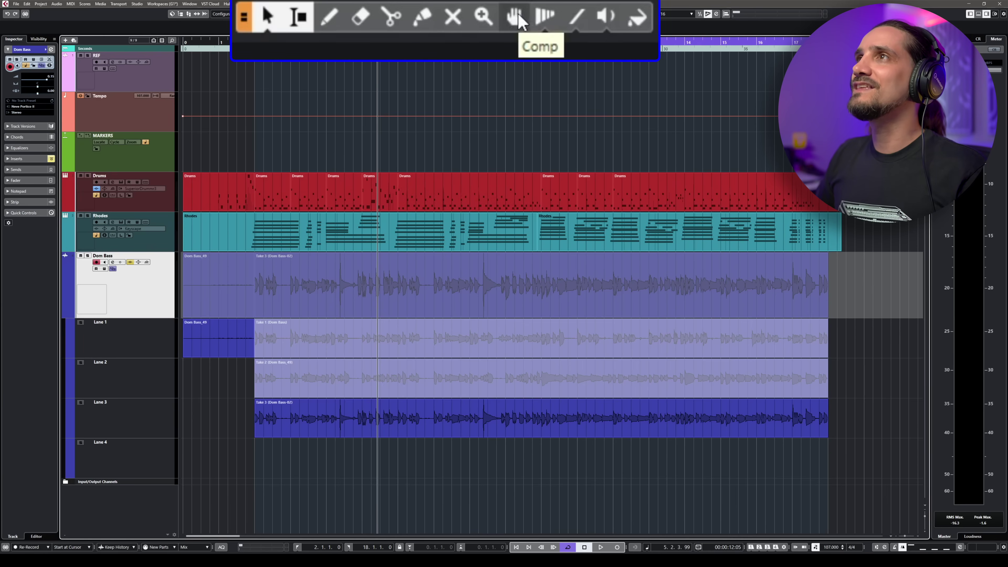
Activate the Comp tool and pick Take 1 in Lane 1 from bar 2 to shortly before bar 5.
{"action": "left_click", "coordinate": [513, 24]}
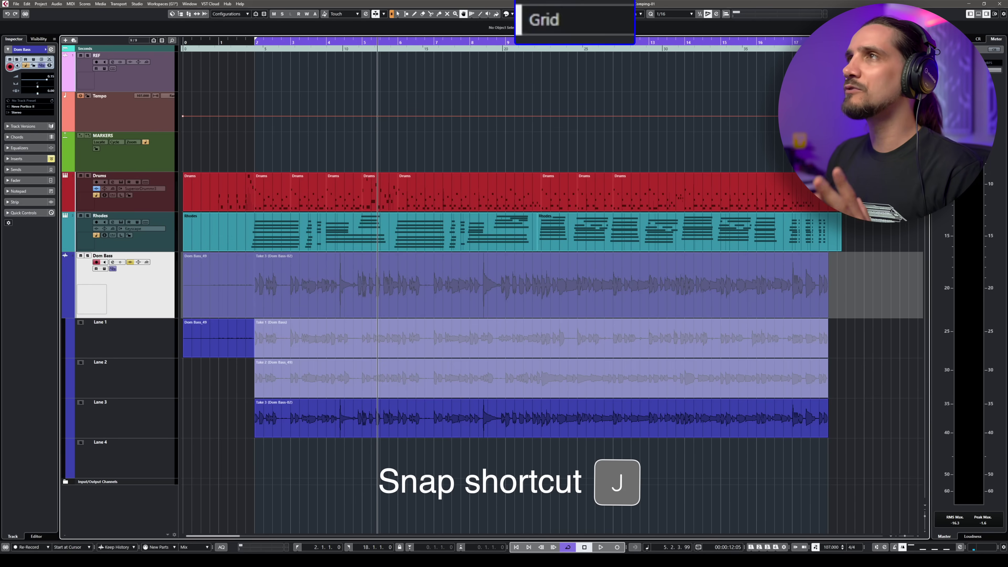
{"action": "key", "text": "j"}
{"action": "key", "text": "j"}
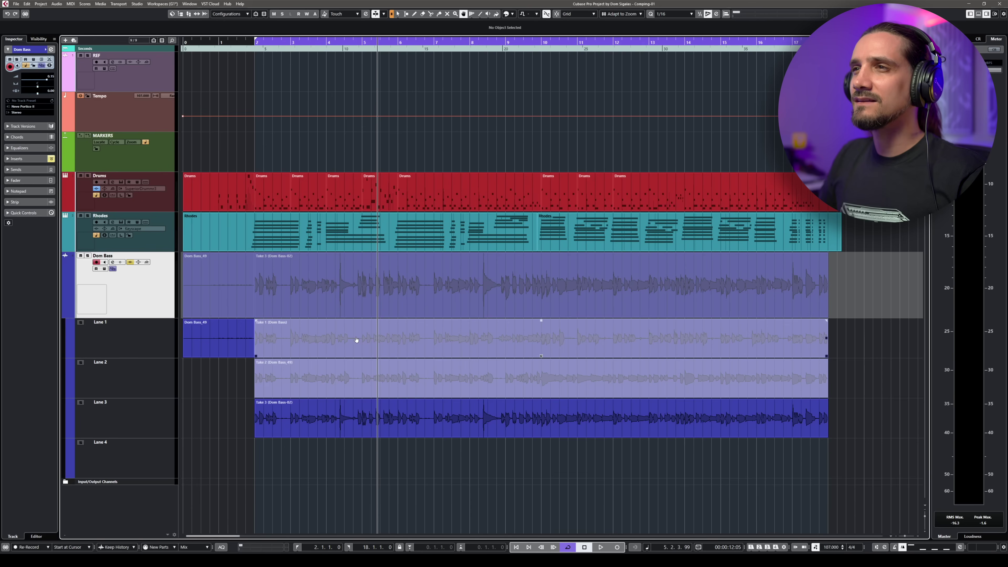
{"action": "left_click_drag", "start_coordinate": [357, 339], "coordinate": [253, 337]}
{"action": "left_click", "coordinate": [326, 335]}
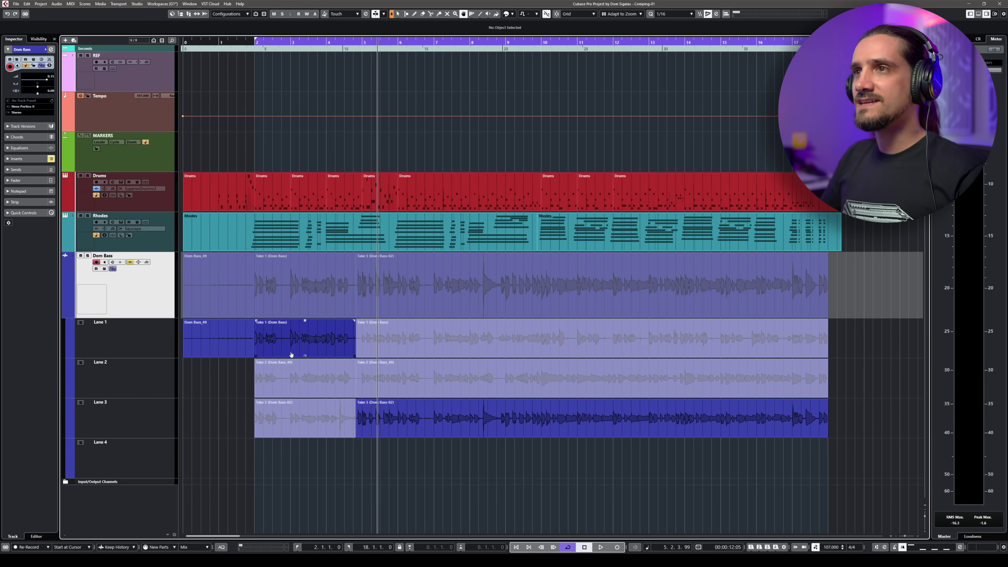
Play back the opening with Take 1 from just before bar 2, and return to the start point.
{"action": "left_click", "coordinate": [280, 58]}
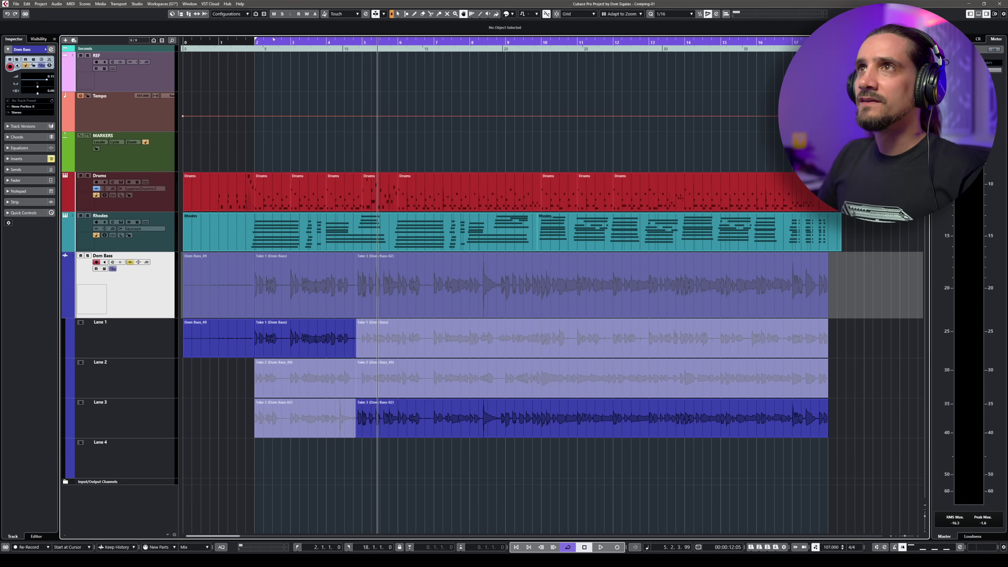
{"action": "left_click", "coordinate": [250, 43]}
{"action": "key", "text": "space"}
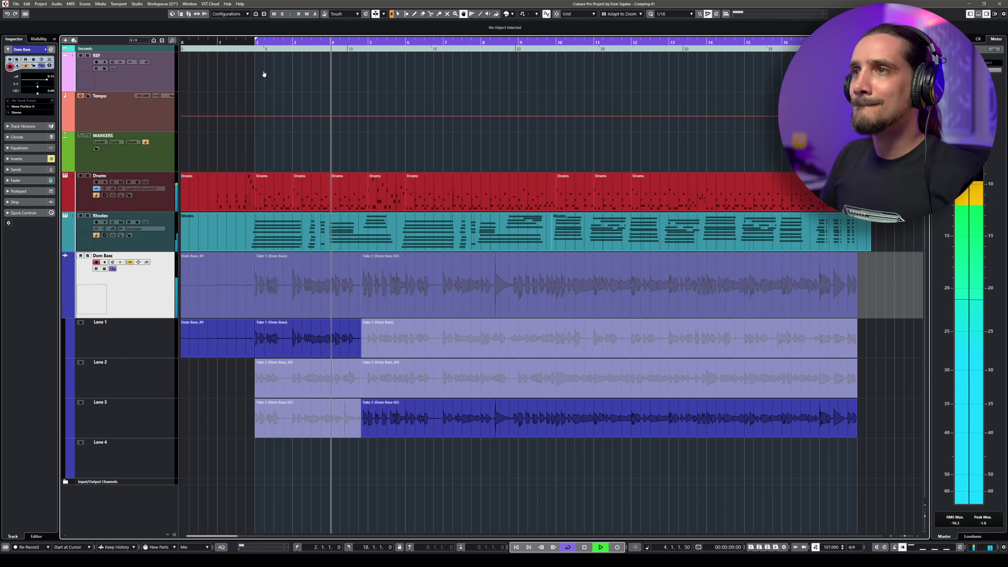
{"action": "key", "text": "space"}
{"action": "key", "text": "KP_0"}
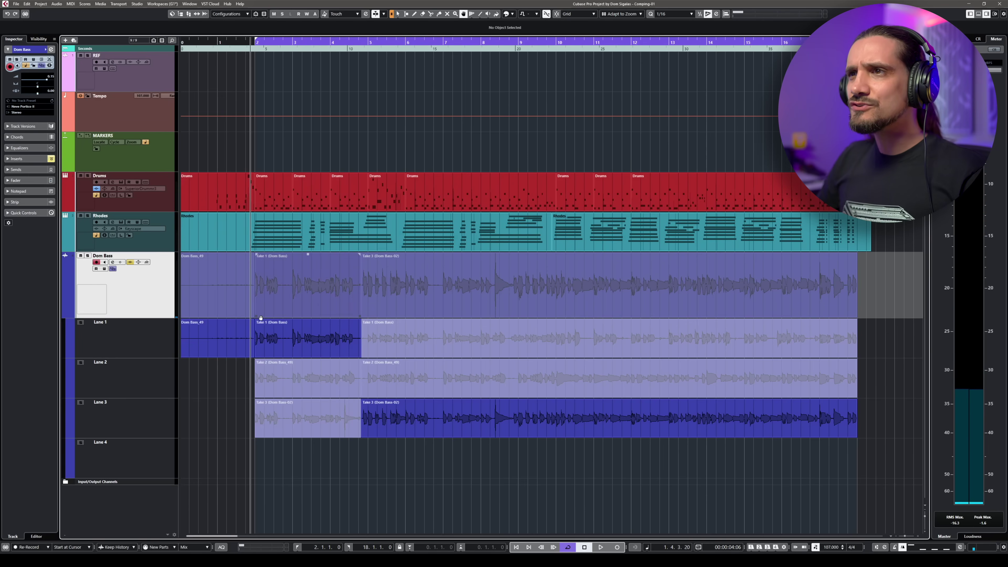
Switch the opening section of the bass to Take 2 and to Take 3, playing back each choice to compare them.
{"action": "left_click", "coordinate": [283, 376]}
{"action": "key", "text": "space"}
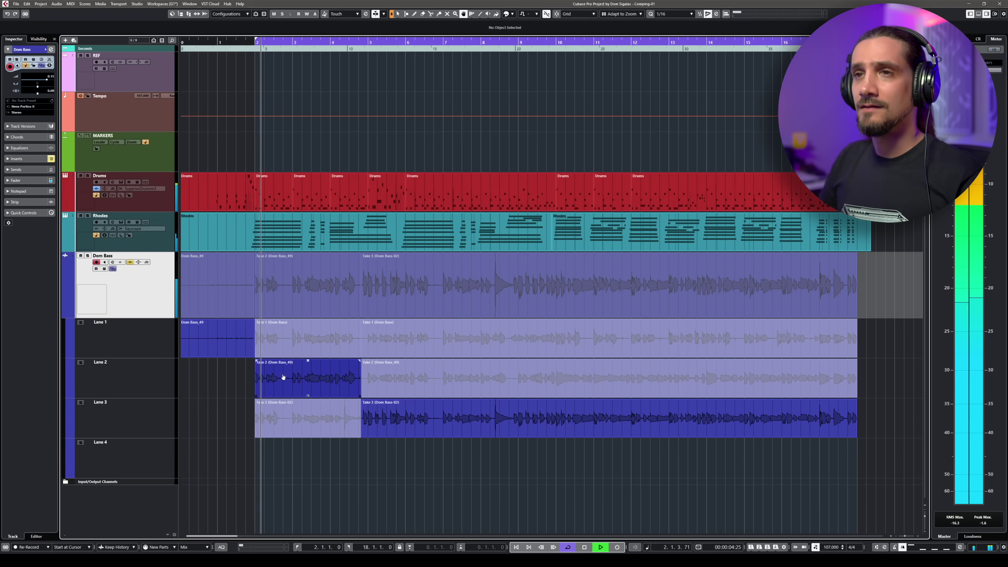
{"action": "key", "text": "space"}
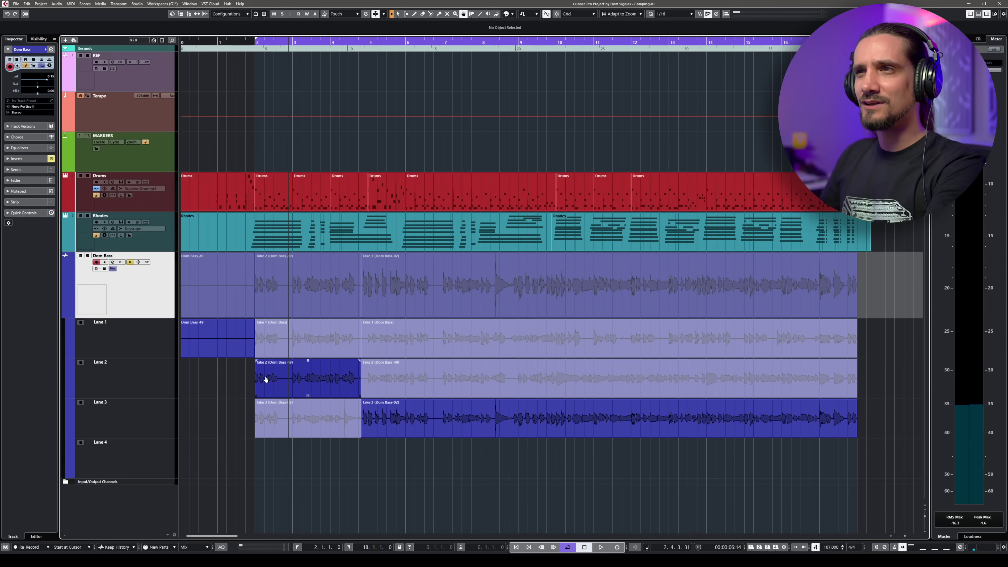
{"action": "left_click", "coordinate": [267, 419]}
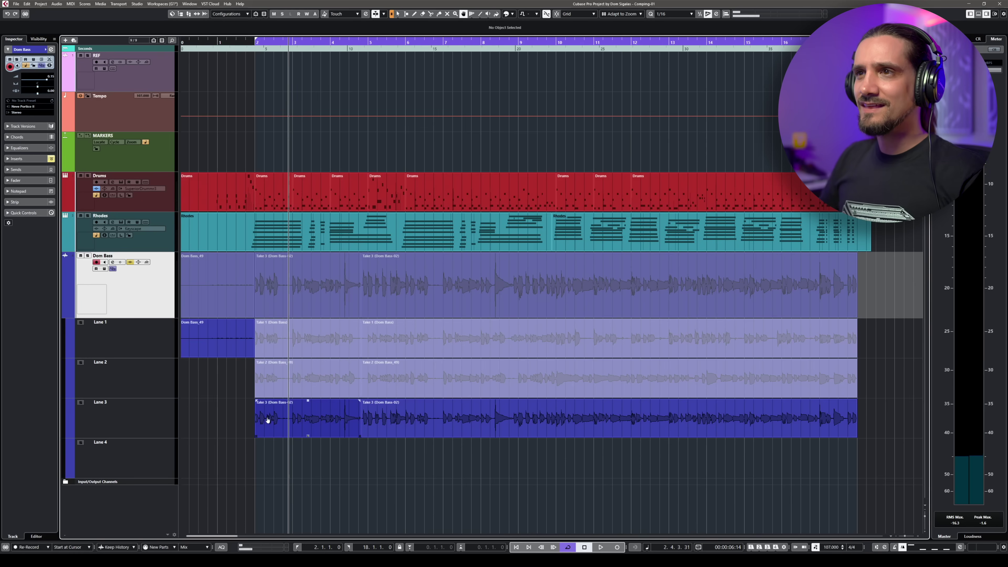
{"action": "key", "text": "space"}
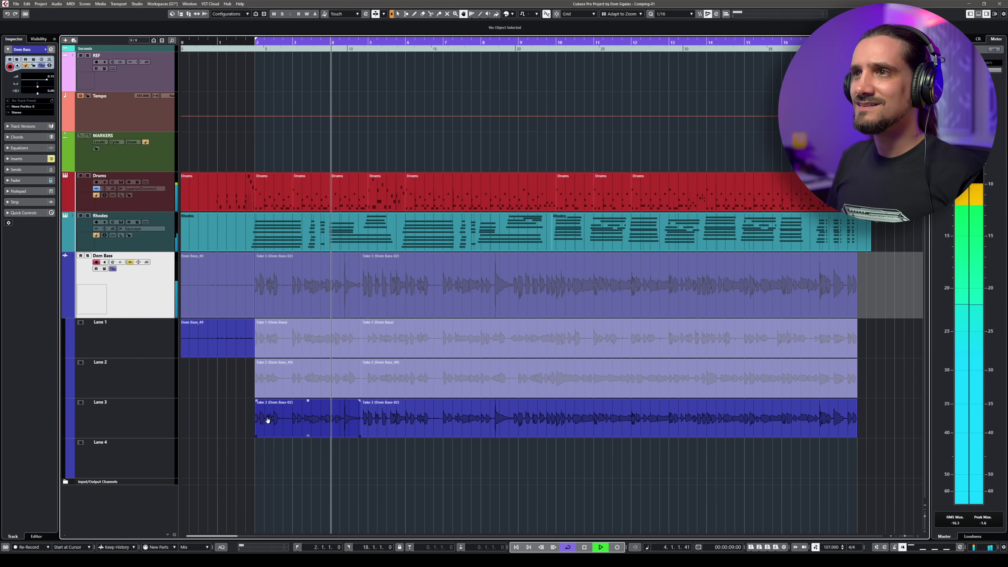
{"action": "key", "text": "space"}
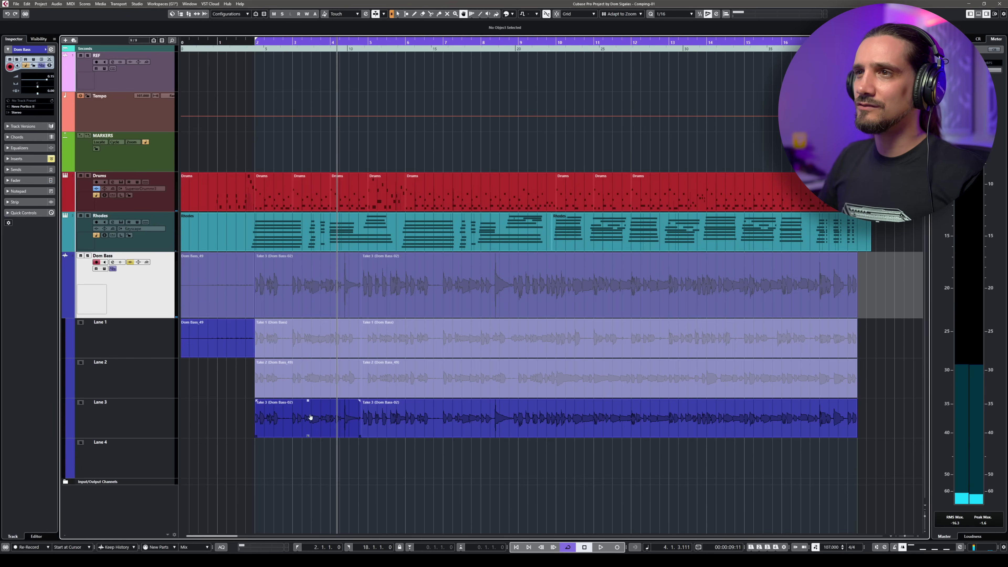
Make Take 1 the active take for the opening section and play from bar 2 into the following section.
{"action": "left_click", "coordinate": [318, 362]}
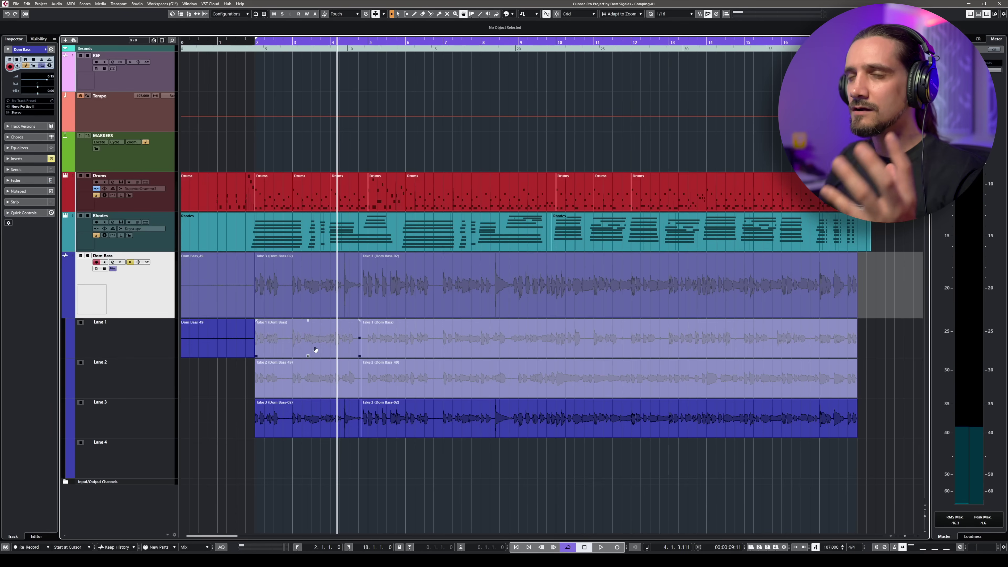
{"action": "left_click", "coordinate": [316, 349]}
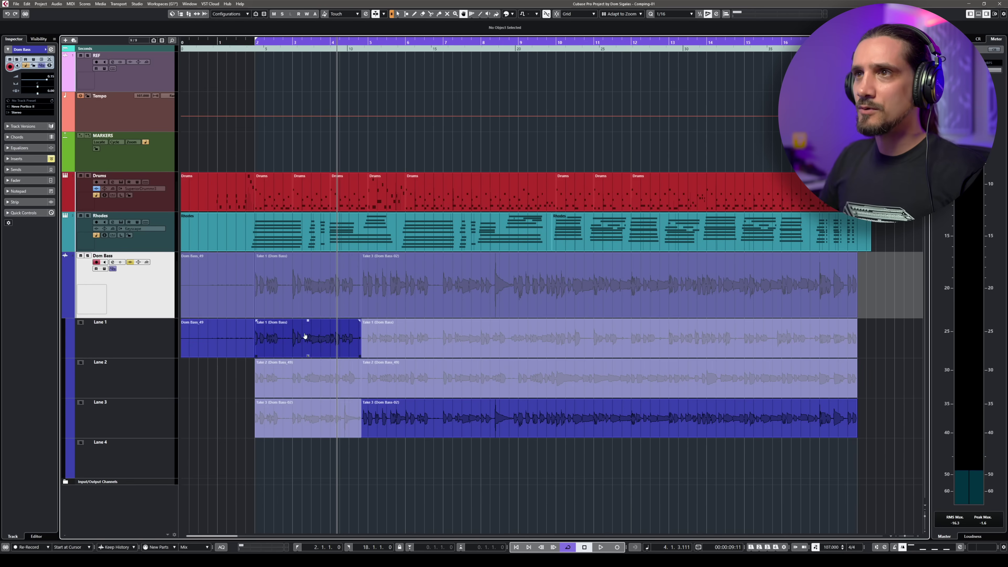
{"action": "double_click", "coordinate": [258, 47]}
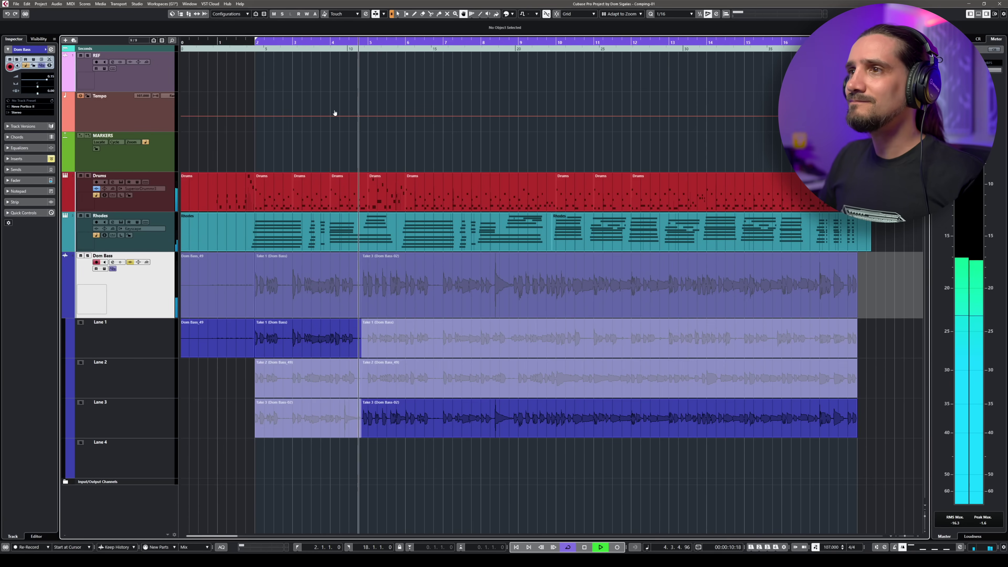
{"action": "left_click", "coordinate": [413, 429]}
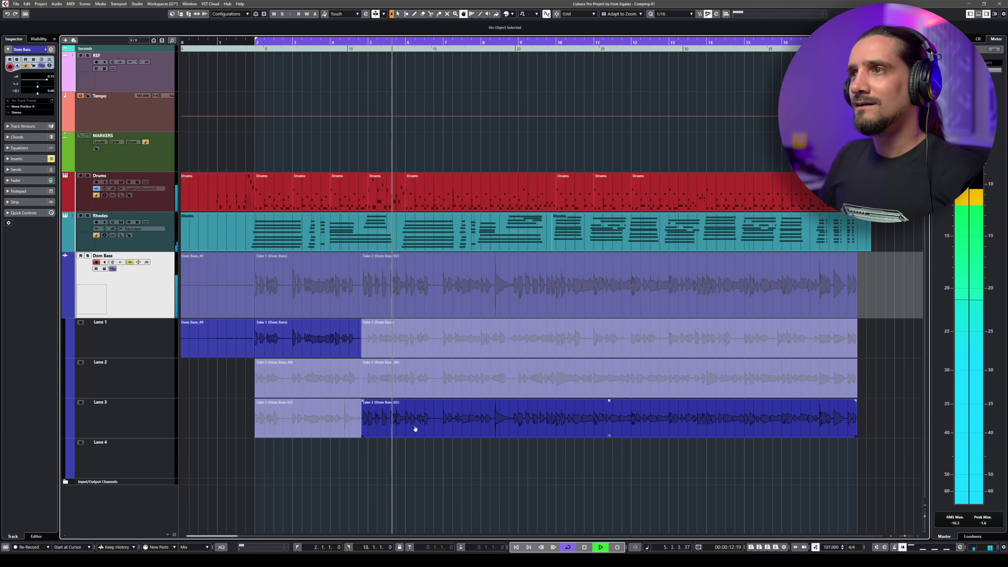
{"action": "key", "text": "space"}
Pick Take 2 in Lane 2 from shortly before bar 5 to bar 6 and play back the transition.
{"action": "left_click", "coordinate": [390, 392]}
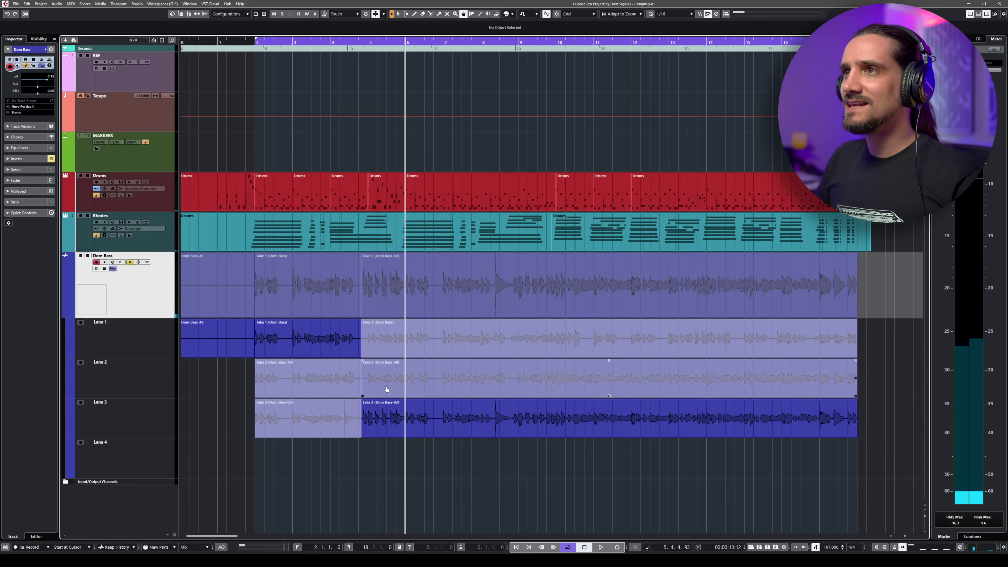
{"action": "left_click", "coordinate": [392, 355]}
{"action": "left_click_drag", "start_coordinate": [404, 377], "coordinate": [361, 377]}
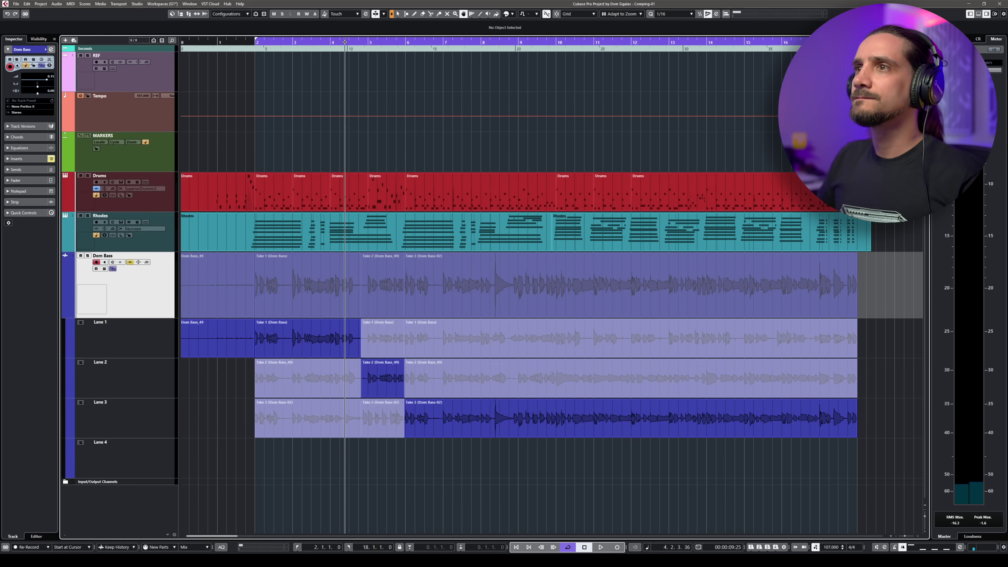
{"action": "left_click", "coordinate": [345, 41]}
{"action": "key", "text": "space"}
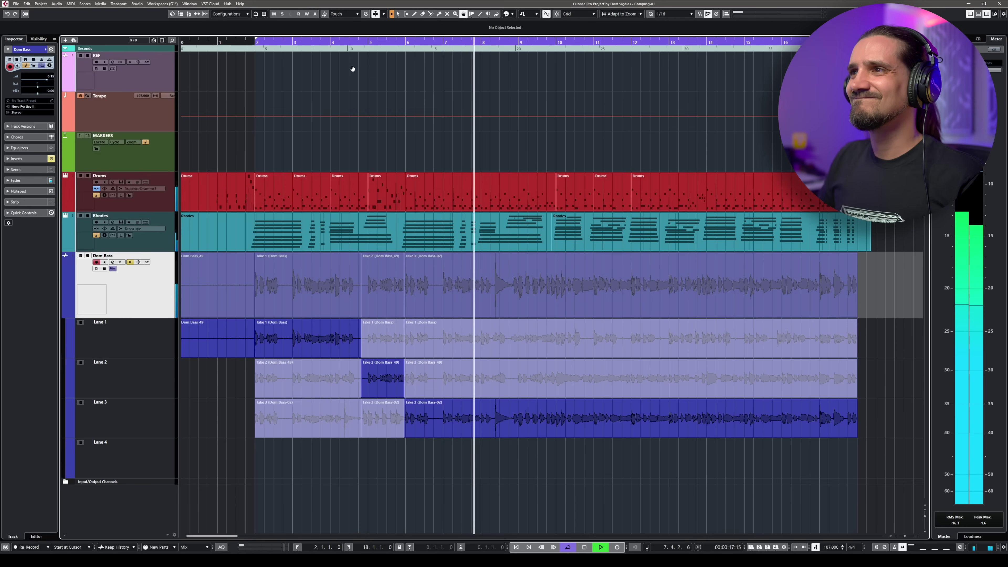
{"action": "key", "text": "space"}
Toggle grid snapping and pick Take 1 in Lane 1 from bar 6 to shortly before bar 7.
{"action": "key", "text": "h"}
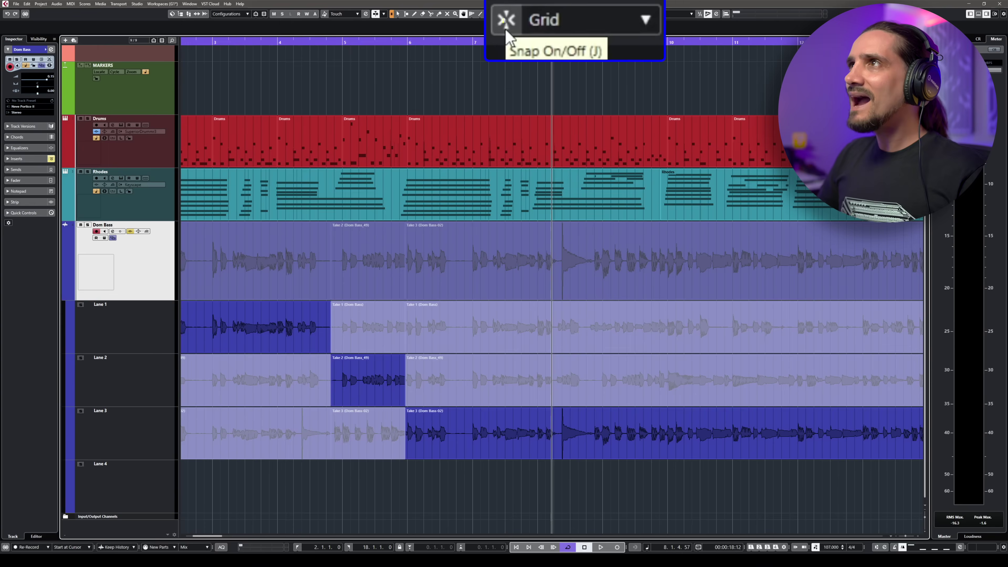
{"action": "left_click", "coordinate": [507, 30]}
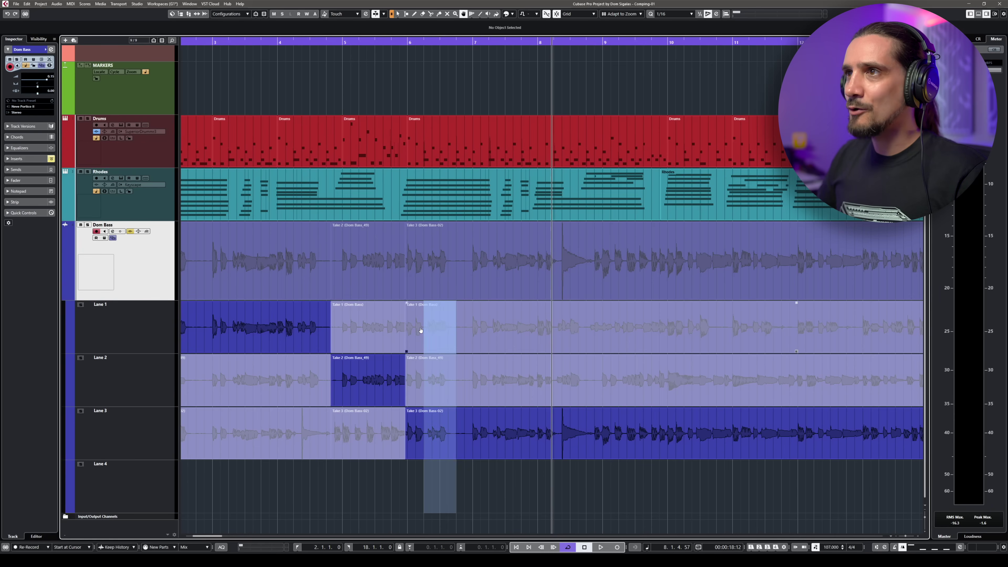
{"action": "left_click_drag", "start_coordinate": [427, 328], "coordinate": [410, 327]}
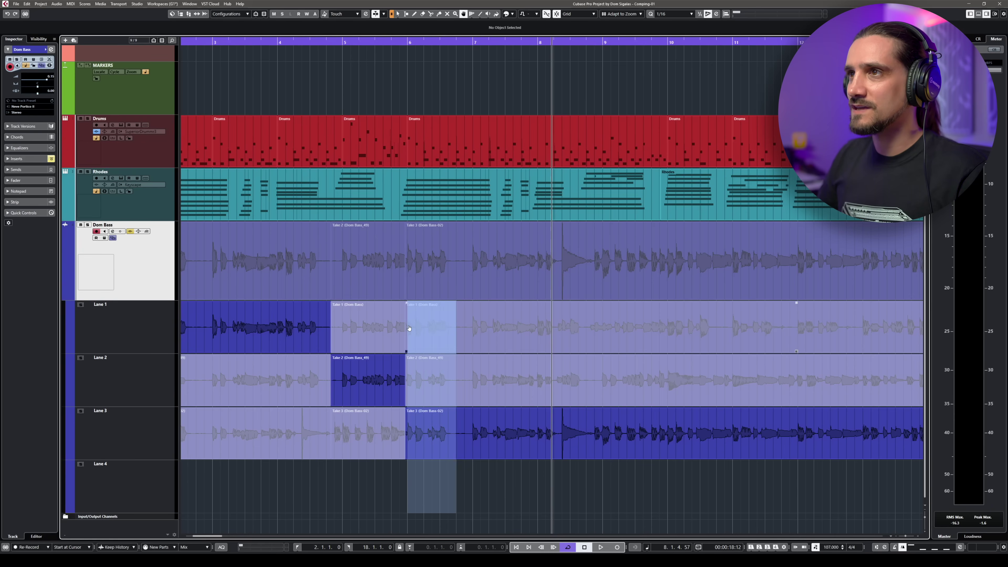
{"action": "left_click_drag", "start_coordinate": [405, 327], "coordinate": [400, 327]}
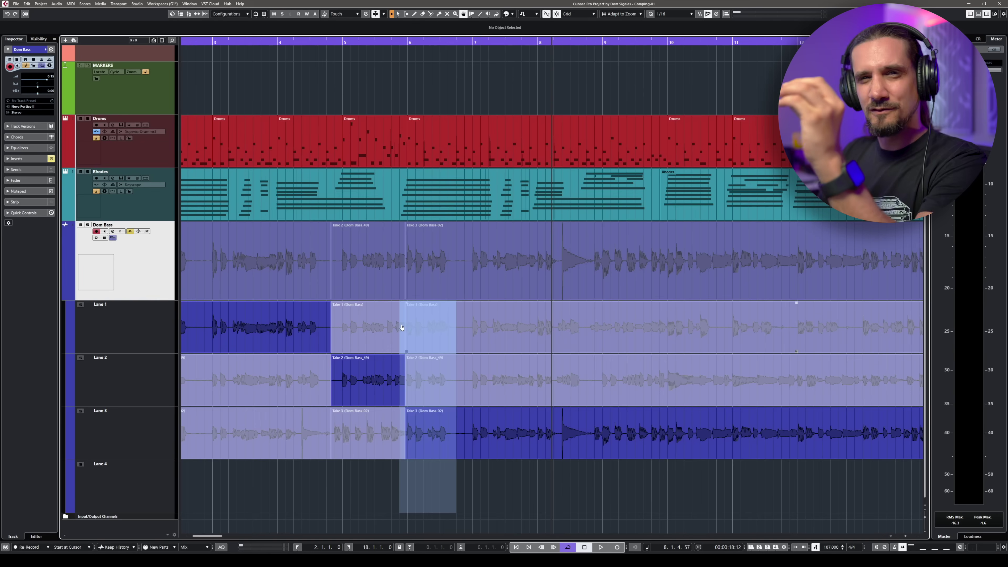
{"action": "left_click_drag", "start_coordinate": [402, 328], "coordinate": [407, 328]}
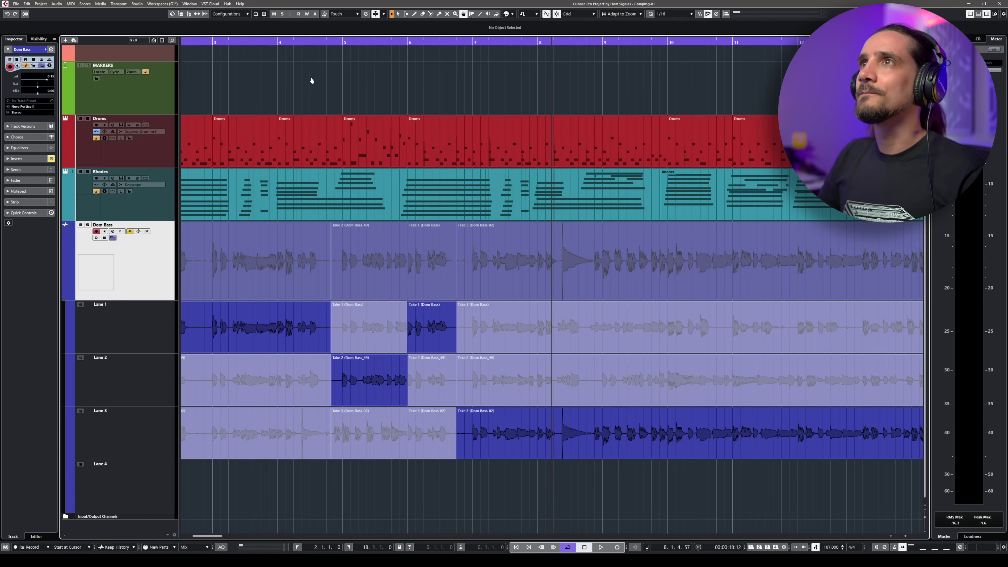
Play back the comped bass from the middle of bar 4 through the start of bar 7.
{"action": "left_click", "coordinate": [309, 45]}
{"action": "key", "text": "h"}
{"action": "key", "text": "space"}
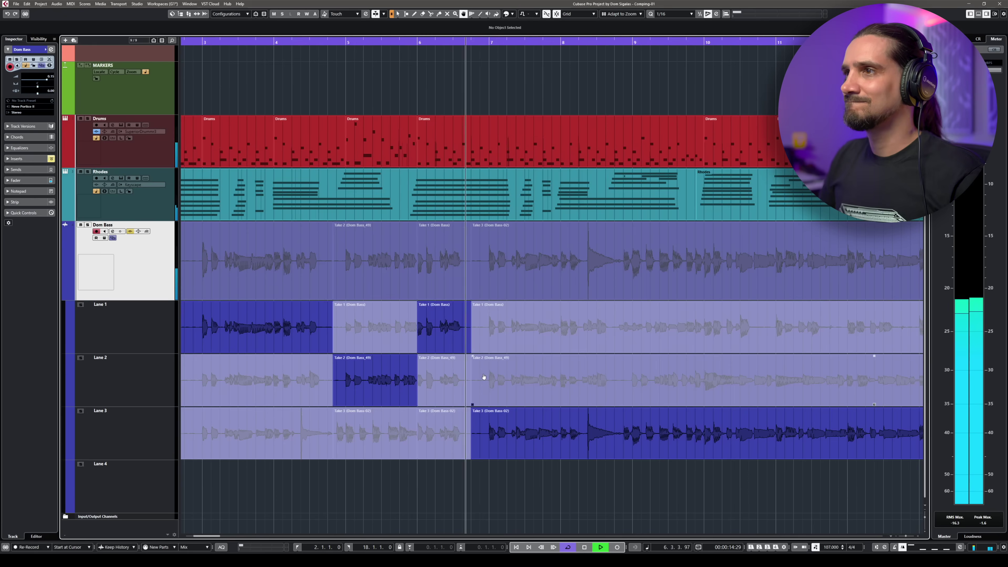
{"action": "key", "text": "space"}
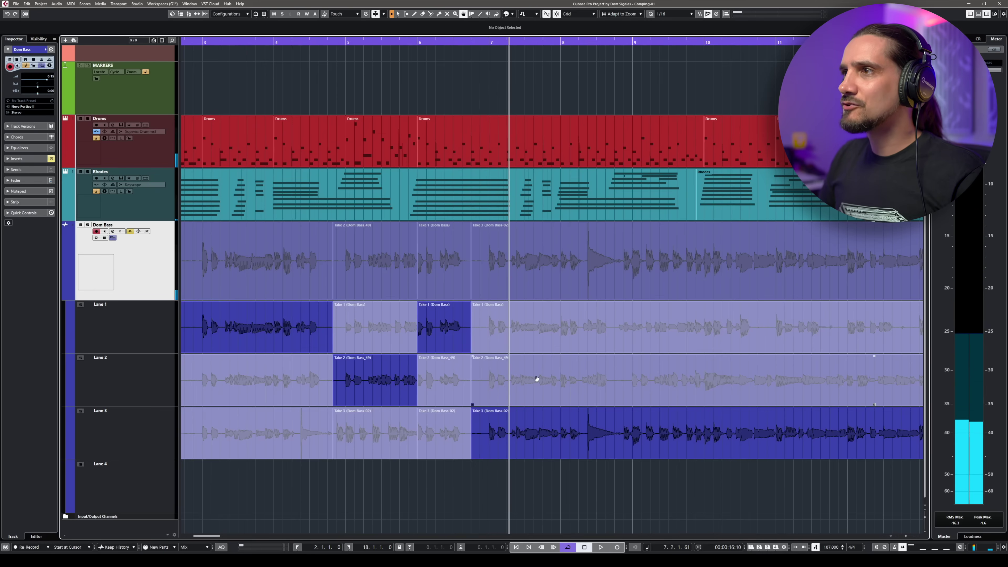
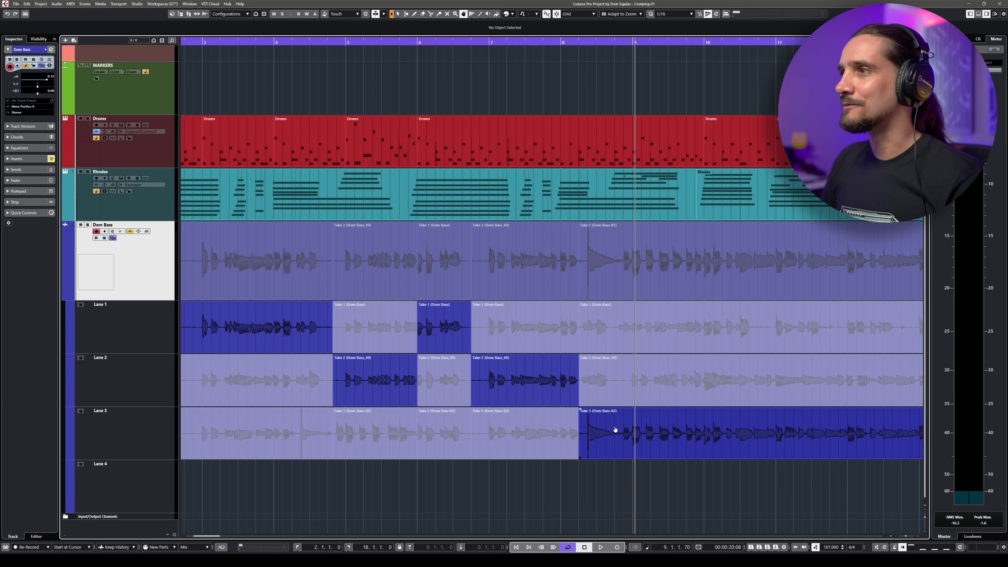
While playing from just before bar 6, pick Take 1 from shortly before bar 9 to shortly before bar 10, and turn off cycle playback.
{"action": "left_click", "coordinate": [411, 44]}
{"action": "key", "text": "space"}
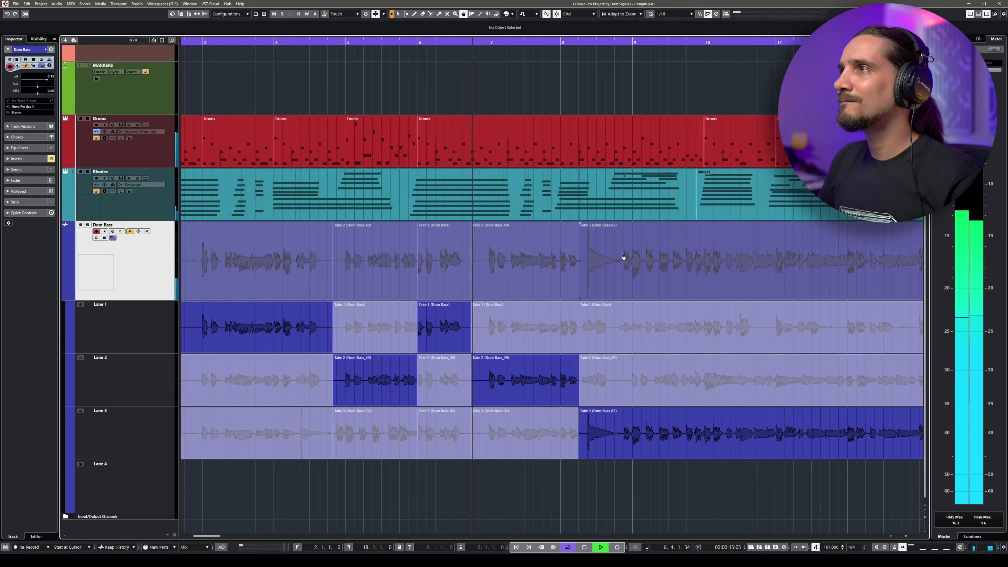
{"action": "left_click", "coordinate": [640, 263]}
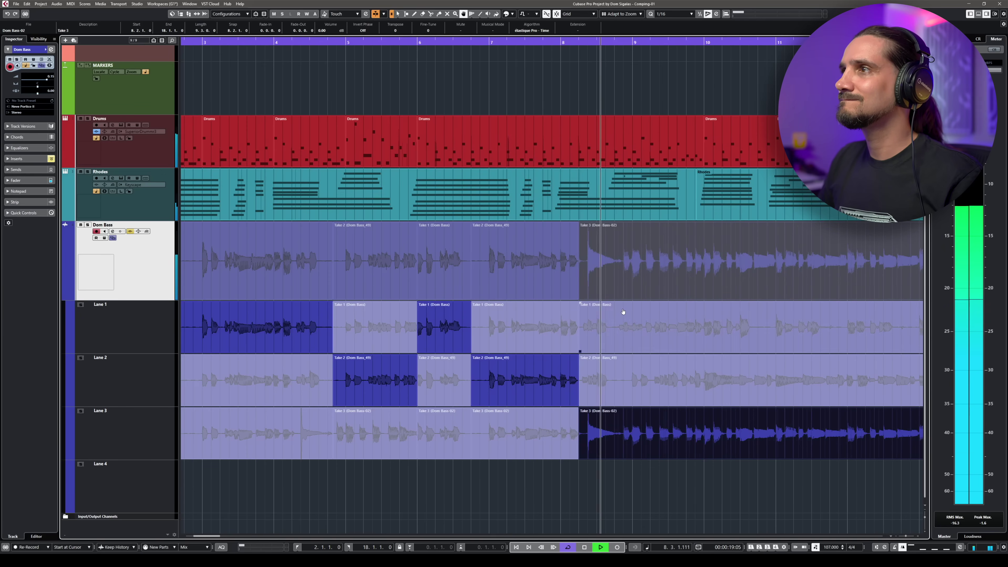
{"action": "left_click_drag", "start_coordinate": [623, 311], "coordinate": [688, 319]}
{"action": "key", "text": "KP_Divide"}
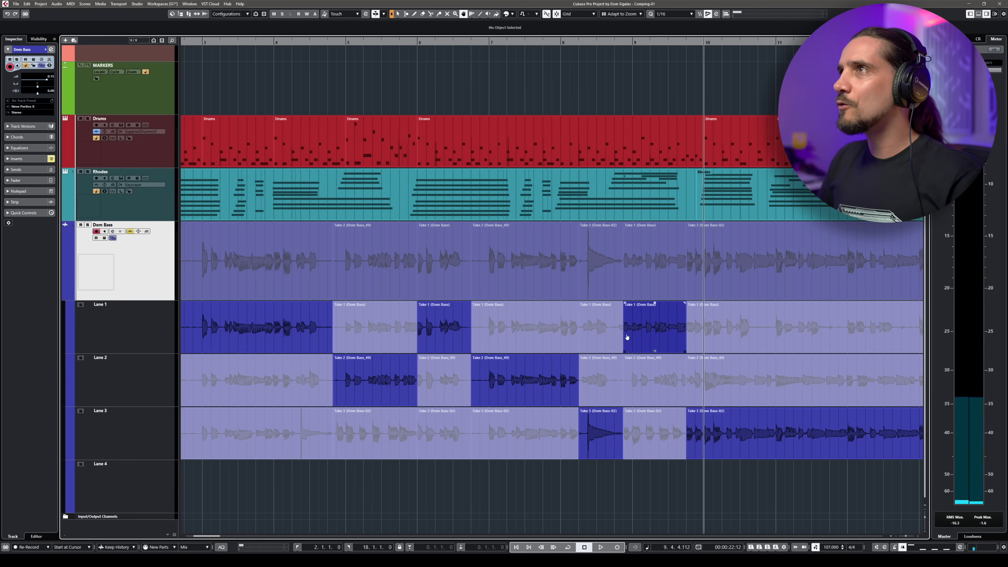
Play back the comp from about bar 8 to check the new Take 1 section around bar 9.
{"action": "left_click", "coordinate": [560, 43]}
{"action": "key", "text": "space"}
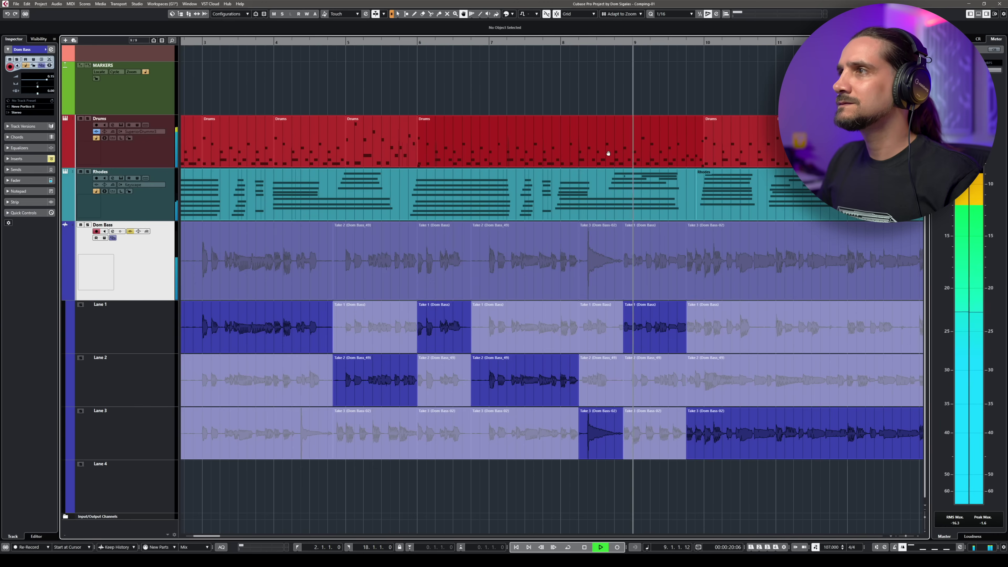
{"action": "key", "text": "space"}
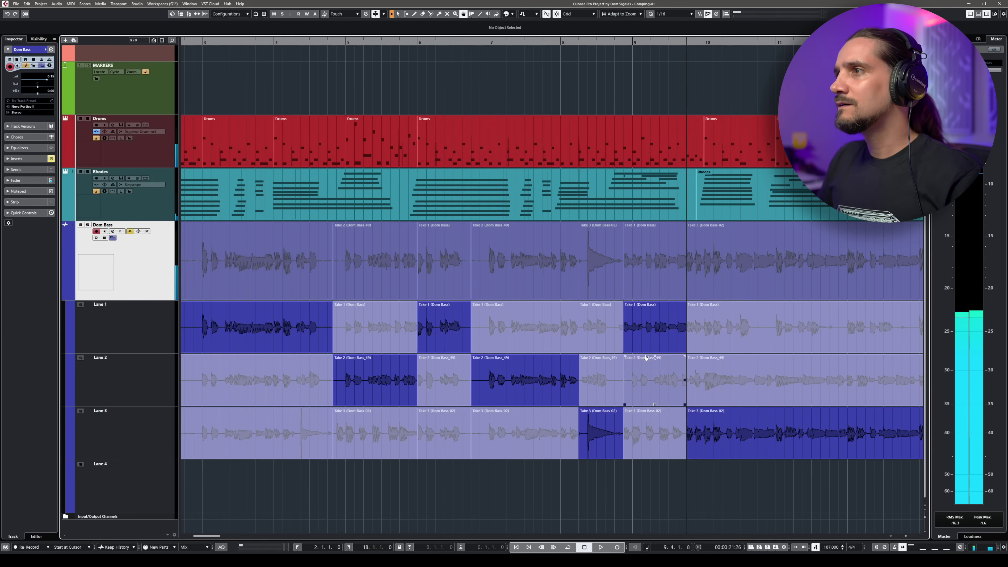
Try Take 2 for the section from shortly before bar 9 to shortly before bar 10 and play it back.
{"action": "left_click", "coordinate": [643, 377]}
{"action": "left_click_drag", "start_coordinate": [598, 40], "coordinate": [603, 74]}
{"action": "key", "text": "space"}
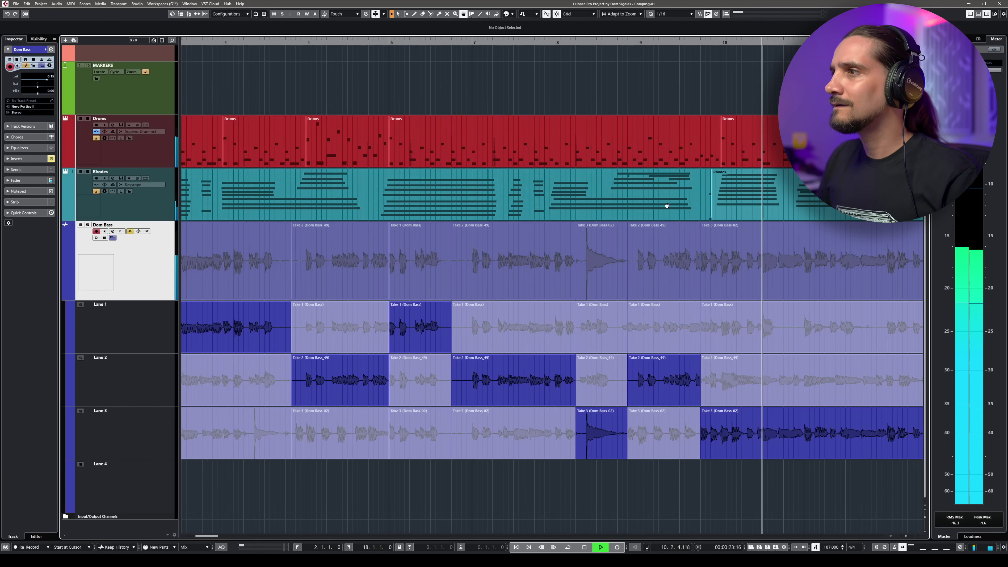
Pick Take 3 from shortly before bar 9 to shortly before bar 10, and play back from the middle of bar 8.
{"action": "left_click", "coordinate": [671, 427]}
{"action": "key", "text": "space"}
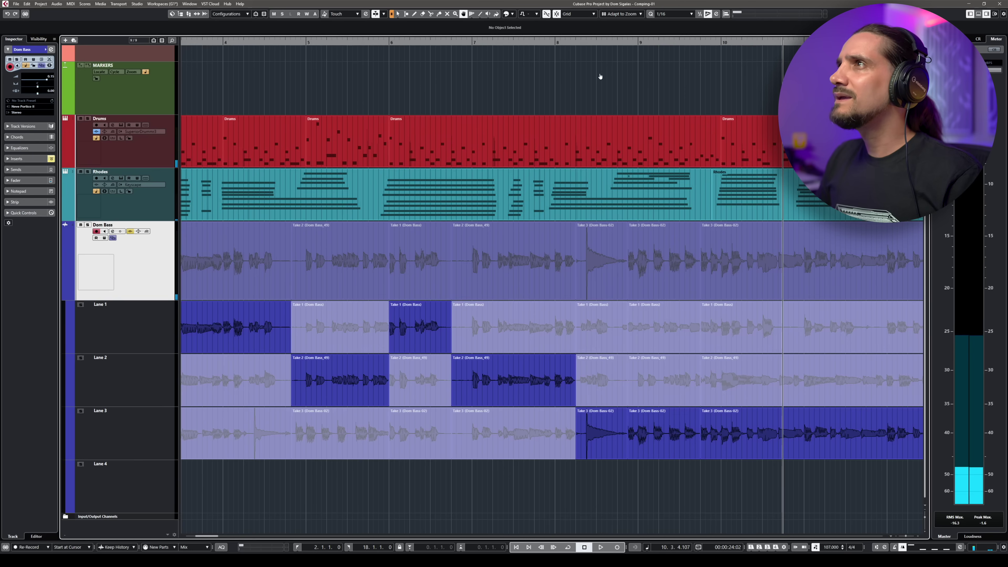
{"action": "left_click", "coordinate": [607, 40]}
{"action": "key", "text": "space"}
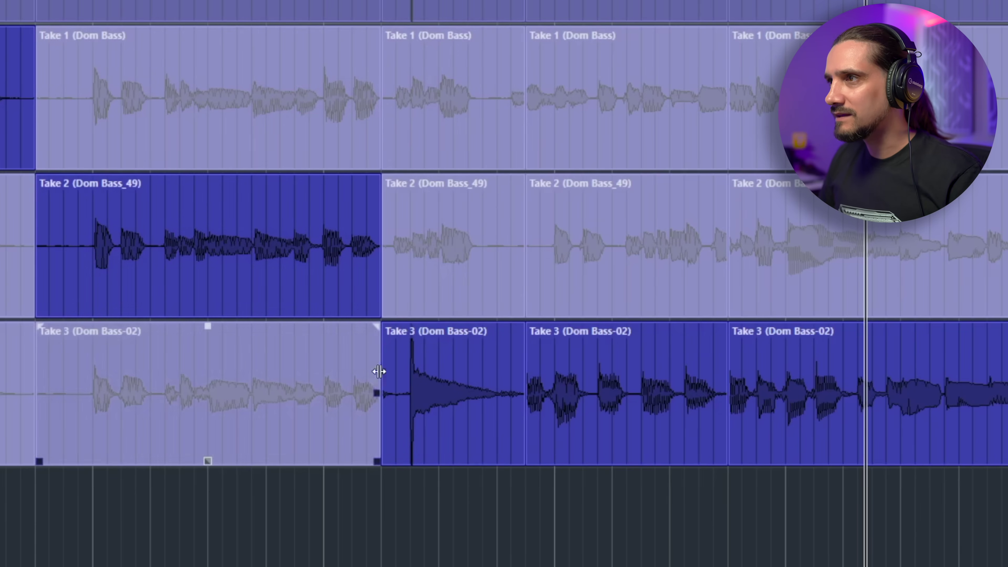
Shift the boundary between Take 2 and Take 3 just after bar 8 slightly later, and play back from about bar 7.
{"action": "mouse_move", "coordinate": [380, 372]}
{"action": "left_mouse_down"}
{"action": "mouse_move", "coordinate": [400, 374]}
{"action": "mouse_move", "coordinate": [386, 376]}
{"action": "left_mouse_up"}
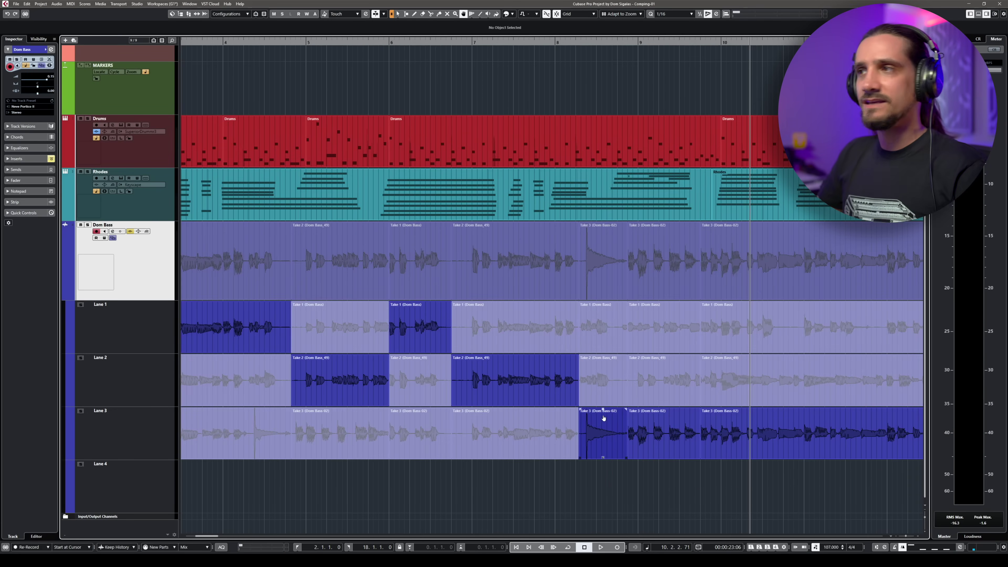
{"action": "left_click_drag", "start_coordinate": [479, 42], "coordinate": [489, 76]}
{"action": "key", "text": "space"}
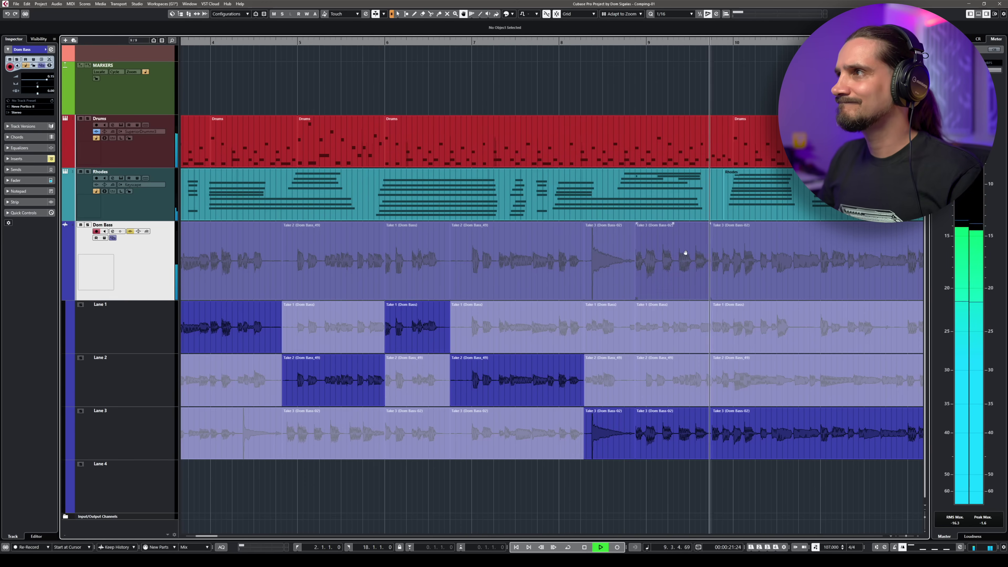
{"action": "key", "text": "g"}
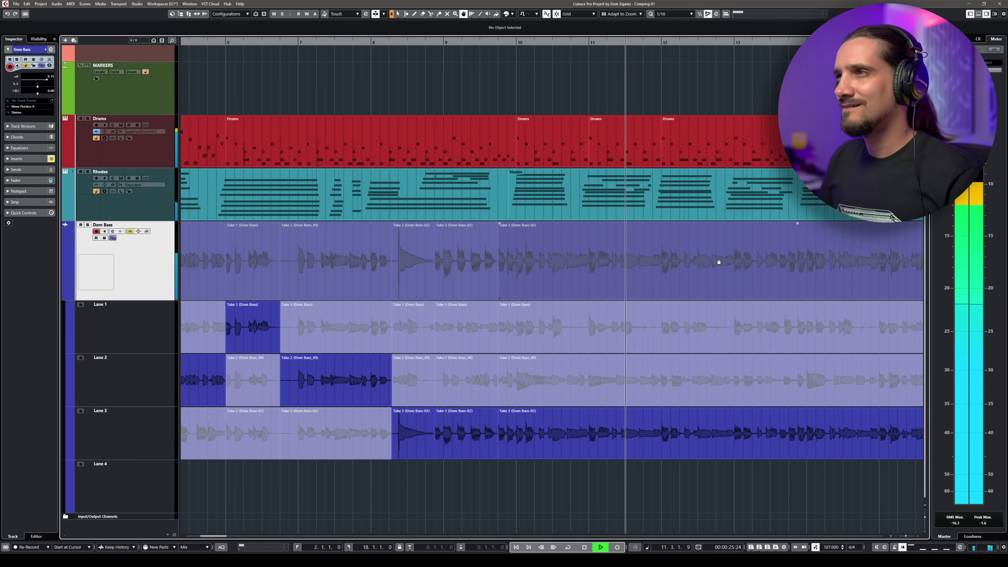
{"action": "key", "text": "space"}
Pick Take 1 from shortly before bar 10 to the end of the recording, and play back from the middle of bar 9.
{"action": "left_click", "coordinate": [597, 436]}
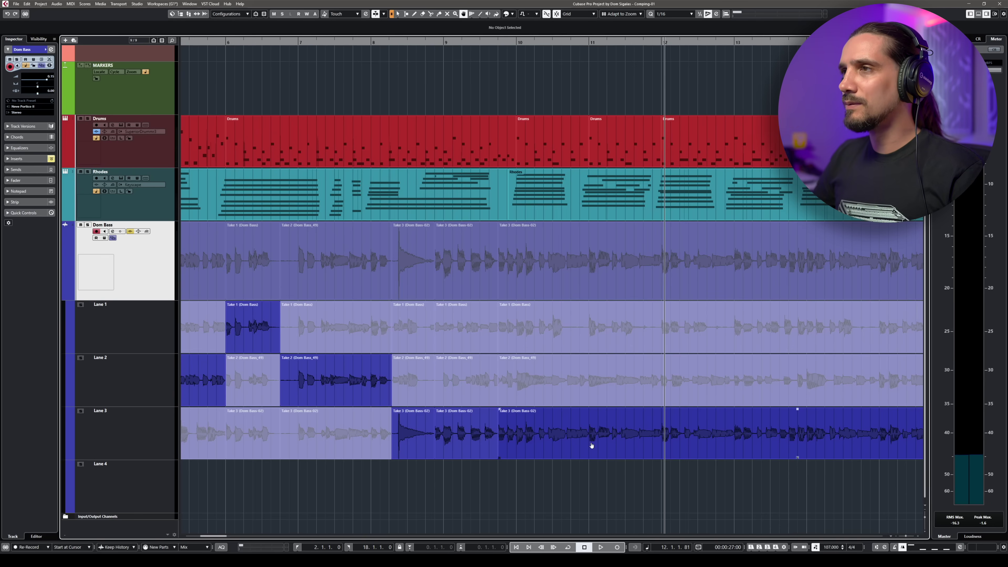
{"action": "left_click", "coordinate": [544, 357]}
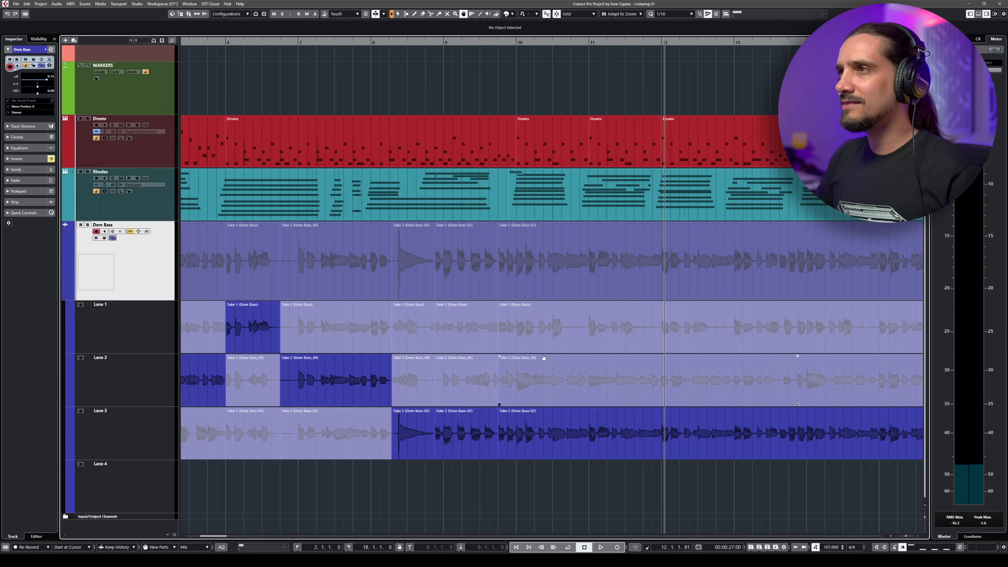
{"action": "left_click", "coordinate": [527, 341]}
{"action": "left_click", "coordinate": [484, 41]}
{"action": "key", "text": "space"}
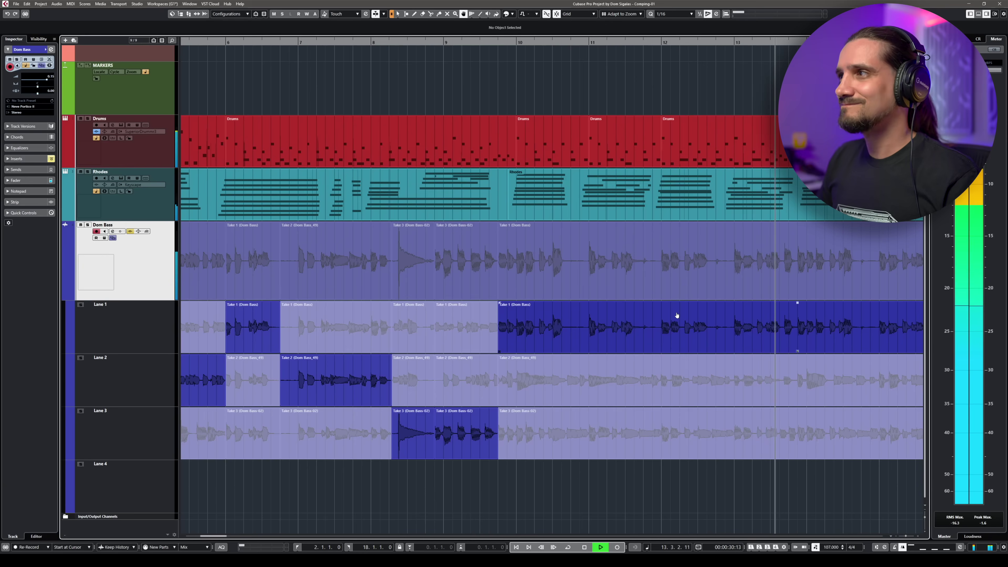
{"action": "key", "text": "g"}
{"action": "key", "text": "g"}
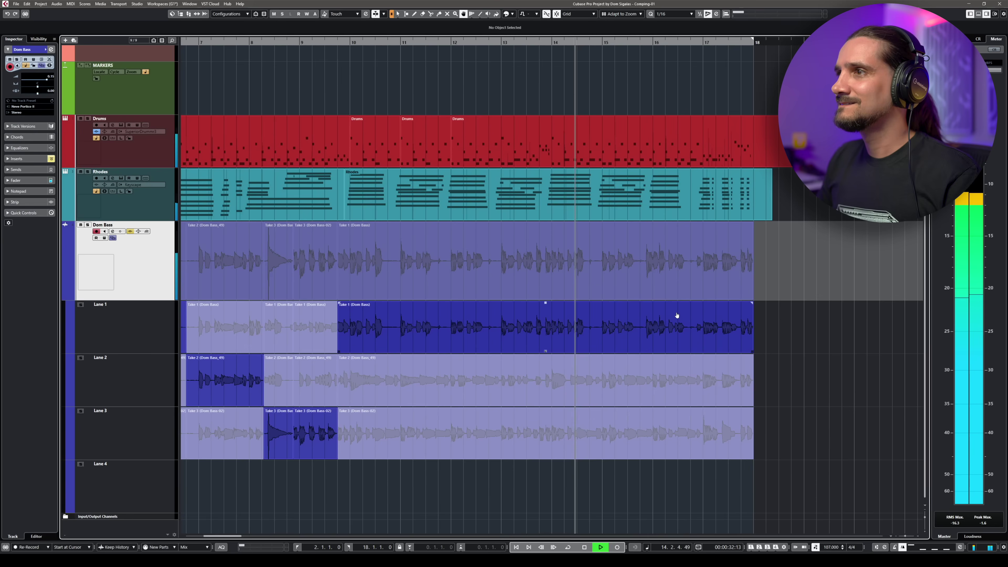
{"action": "key", "text": "space"}
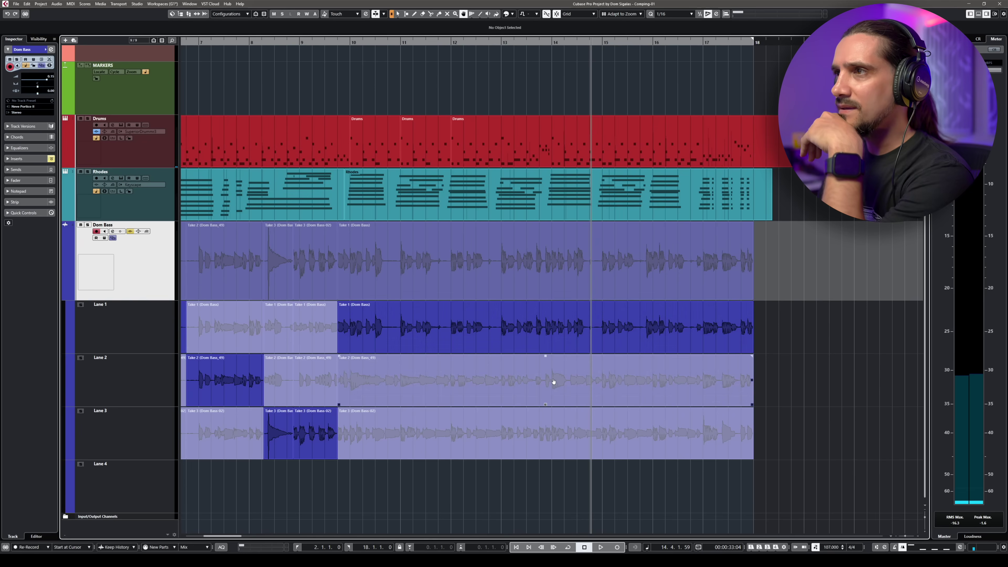
Pick Take 2 in Lane 2 from bar 14 to the end of the recording, and play back from late in bar 13.
{"action": "left_click_drag", "start_coordinate": [552, 384], "coordinate": [758, 383]}
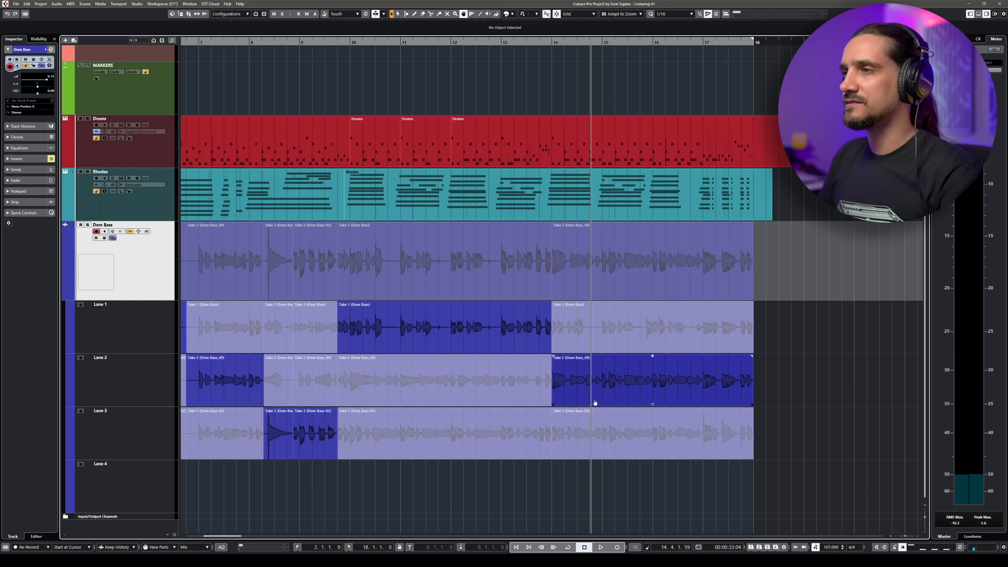
{"action": "left_click", "coordinate": [533, 41]}
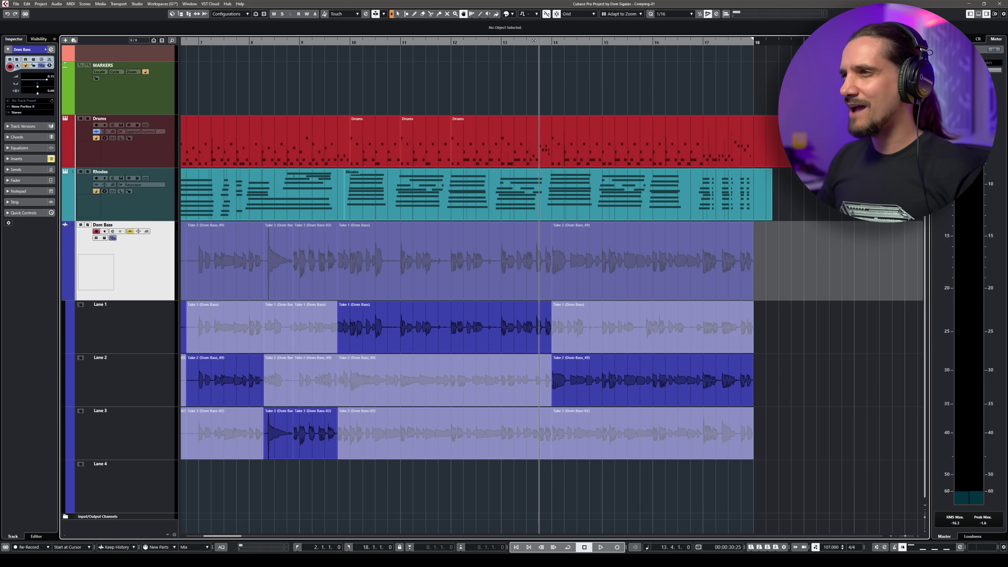
{"action": "key", "text": "space"}
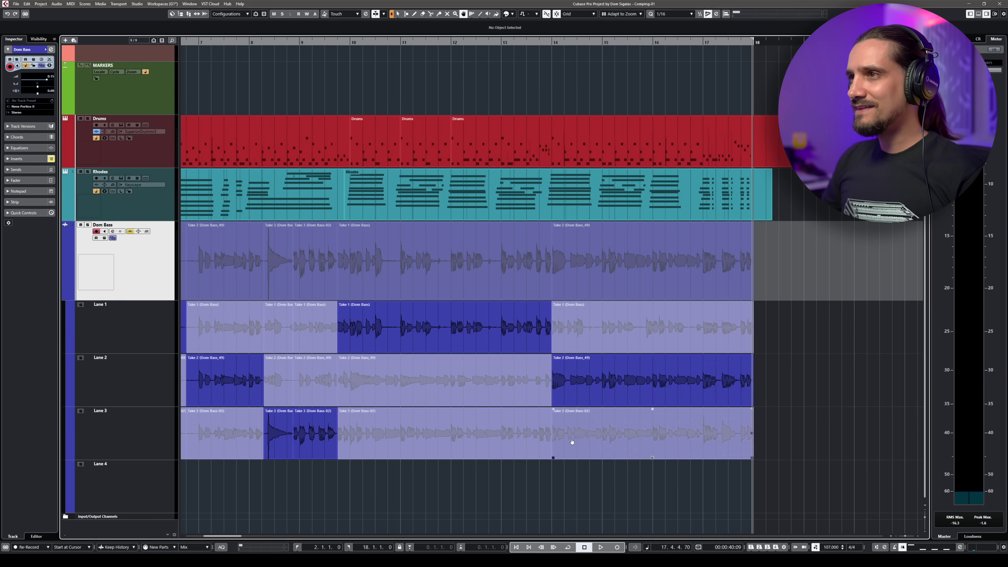
Switch the section from bar 14 to the end to Take 3 in Lane 3, and play back from about bar 12.
{"action": "left_click", "coordinate": [572, 441]}
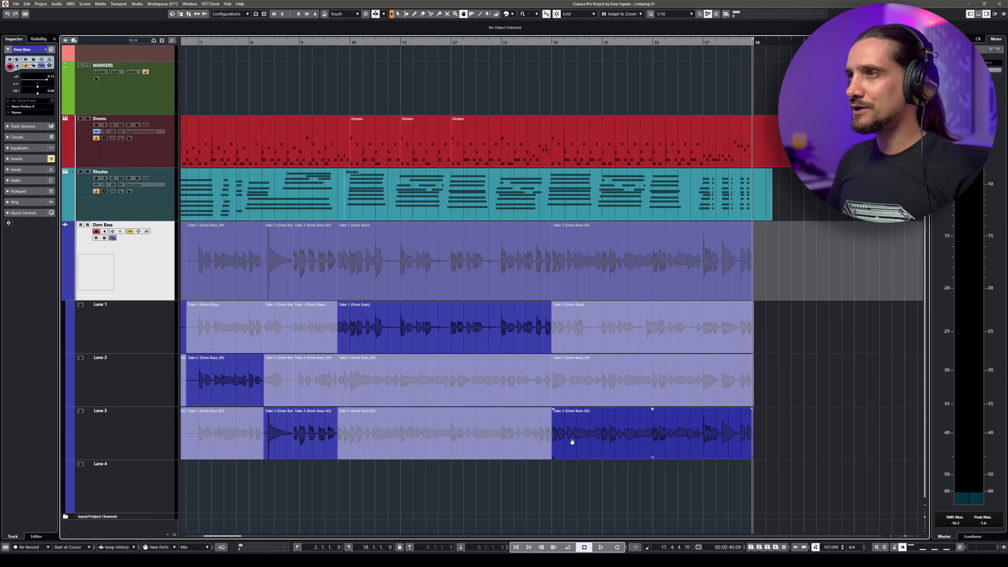
{"action": "left_click", "coordinate": [463, 40]}
{"action": "key", "text": "space"}
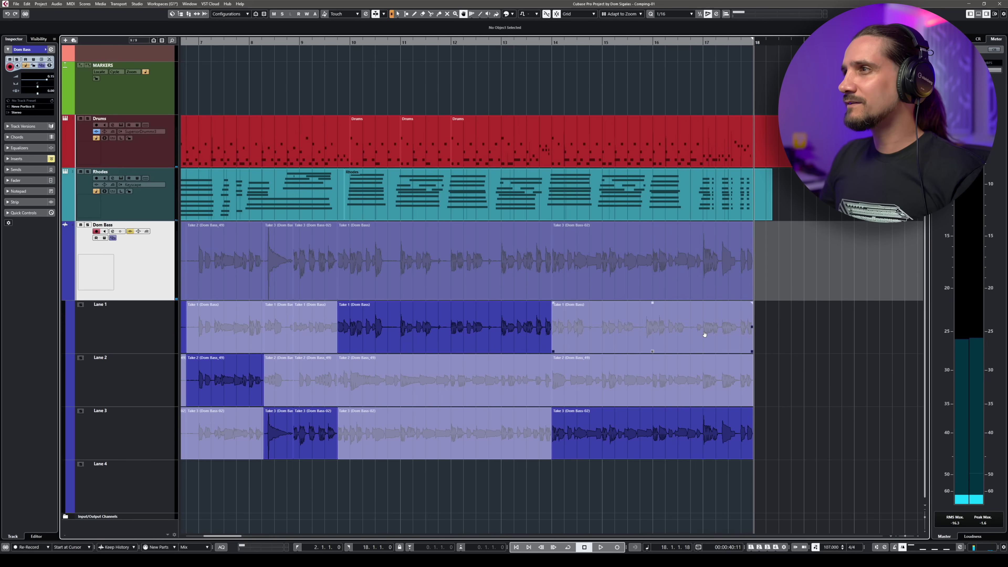
Pick Take 1 in Lane 1 from bar 17 to the end of the recording and play back the result.
{"action": "left_click_drag", "start_coordinate": [703, 334], "coordinate": [754, 338]}
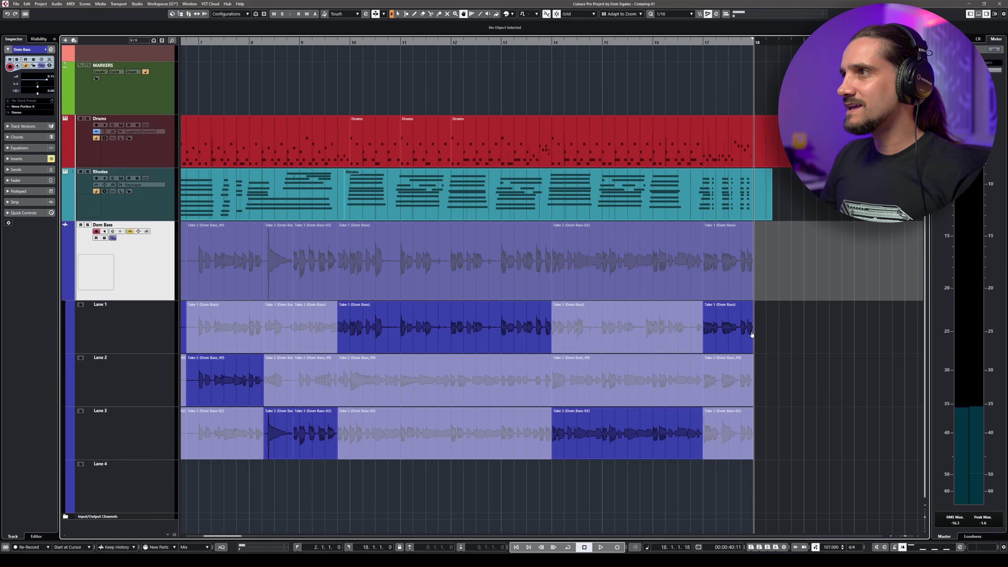
{"action": "key", "text": "space"}
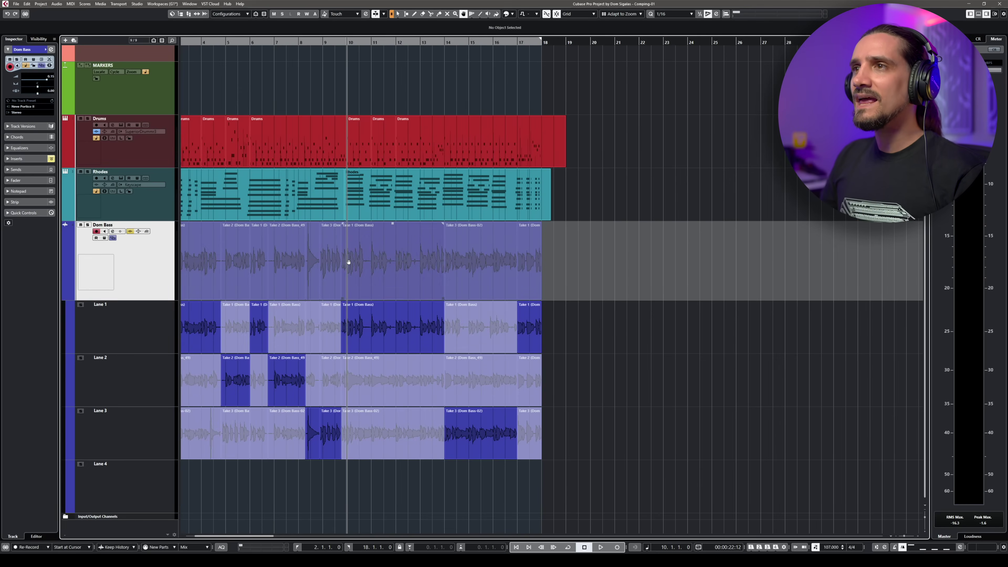
While playing from bar 10, audition Takes 2, 3 and 1 before bar 14, and Takes 2, 1 and 3 from bar 14 to 17.
{"action": "key", "text": "space"}
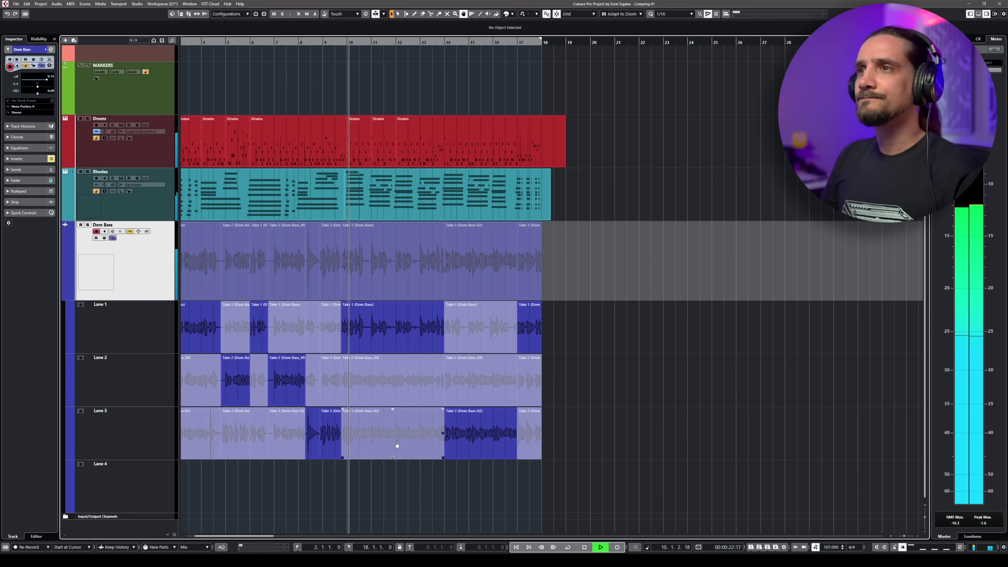
{"action": "left_click", "coordinate": [391, 377]}
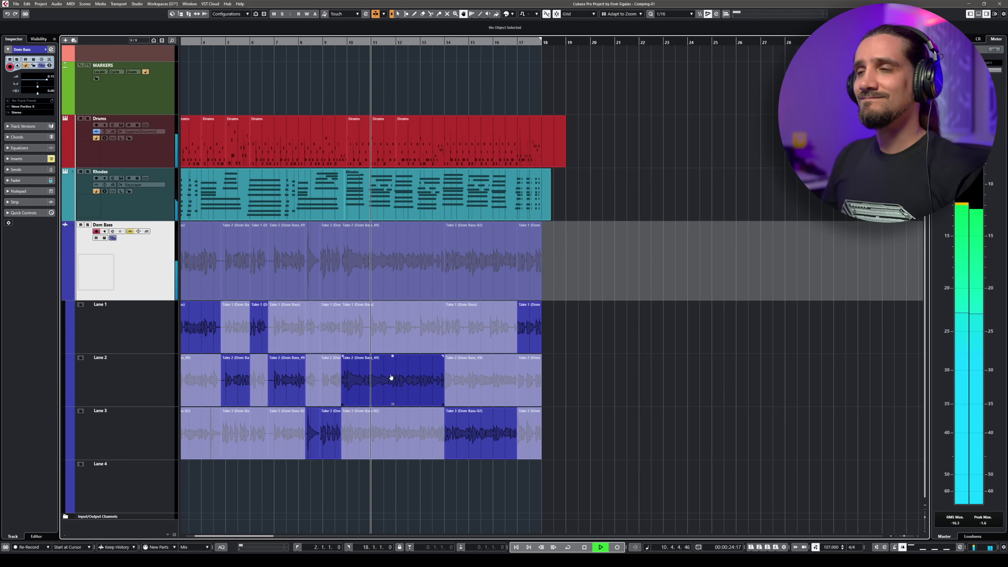
{"action": "left_click", "coordinate": [381, 432]}
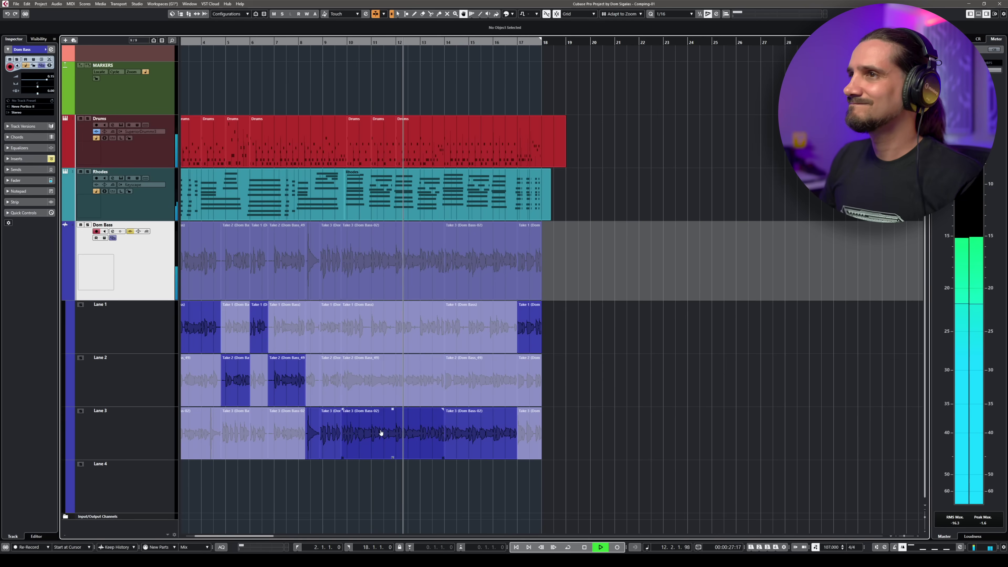
{"action": "left_click", "coordinate": [428, 306]}
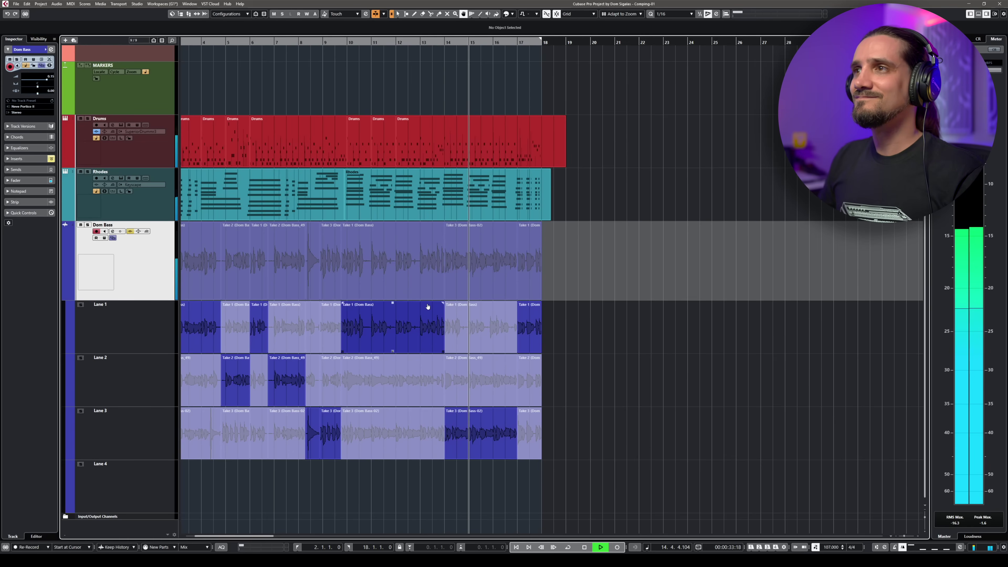
{"action": "left_click", "coordinate": [451, 386]}
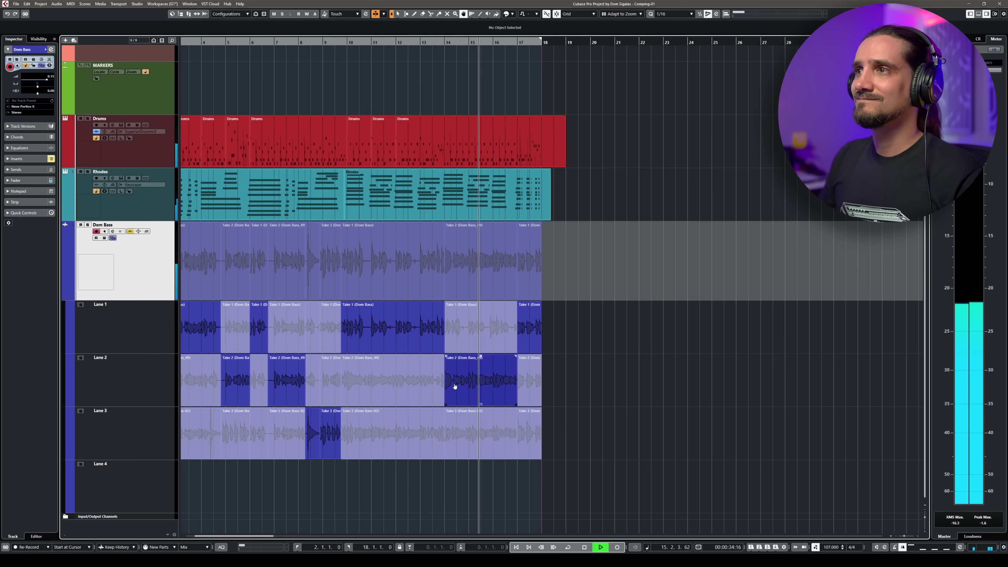
{"action": "left_click", "coordinate": [467, 335]}
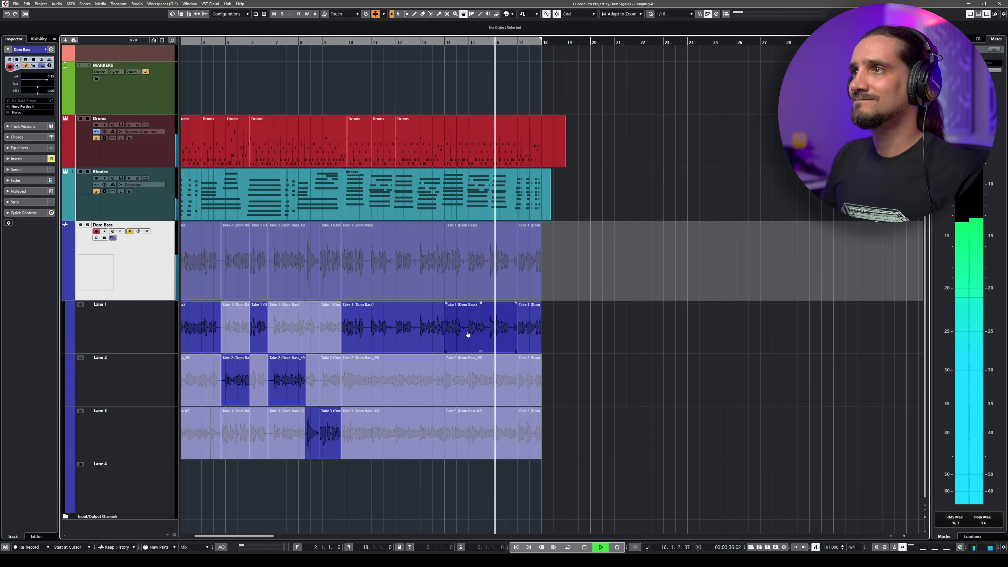
{"action": "left_click", "coordinate": [480, 423]}
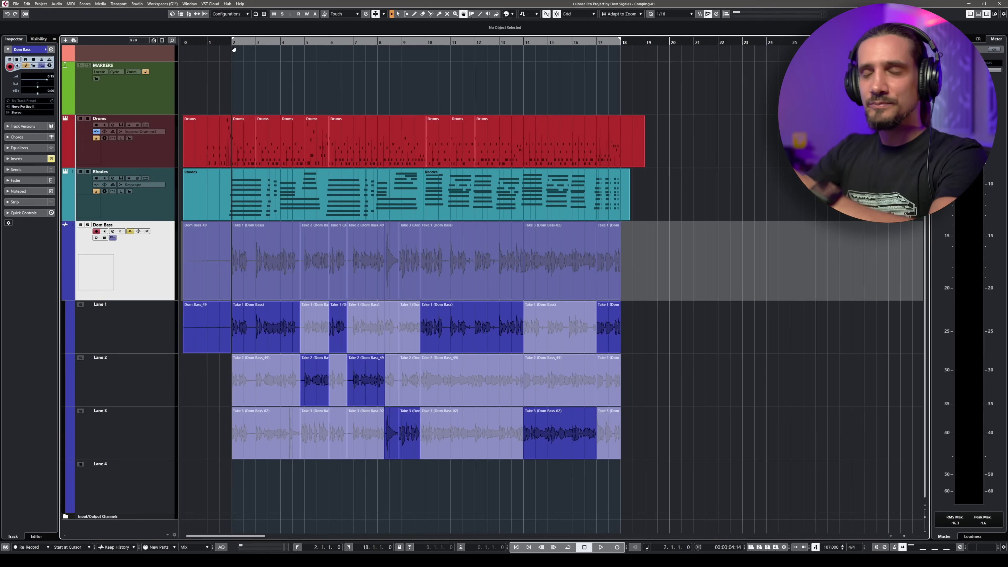
Play back the complete bass comp from bar 2 to its end.
{"action": "key", "text": "space"}
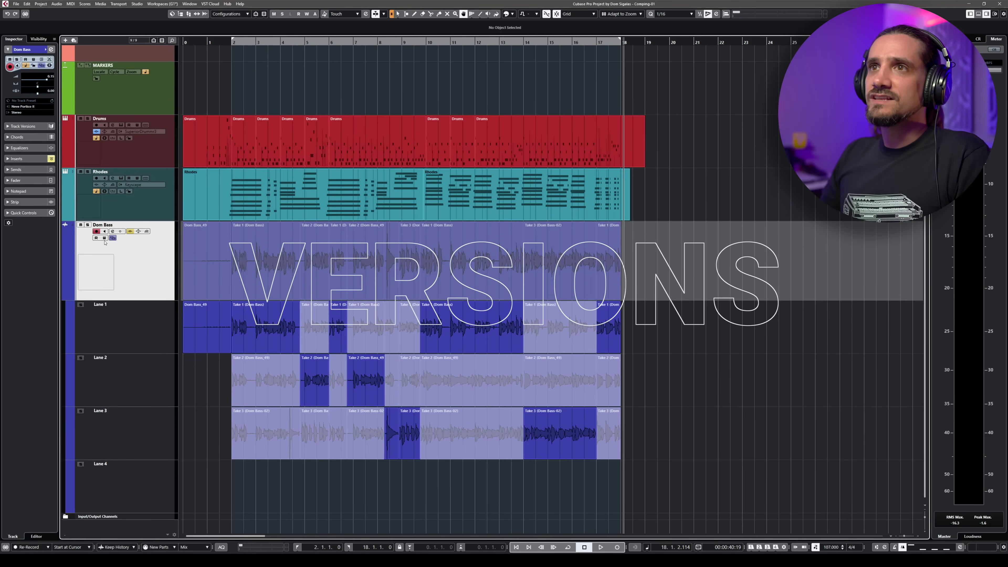
Hide the bass track's lanes, select all the comped bass events and delete their overlaps.
{"action": "left_click", "coordinate": [112, 237]}
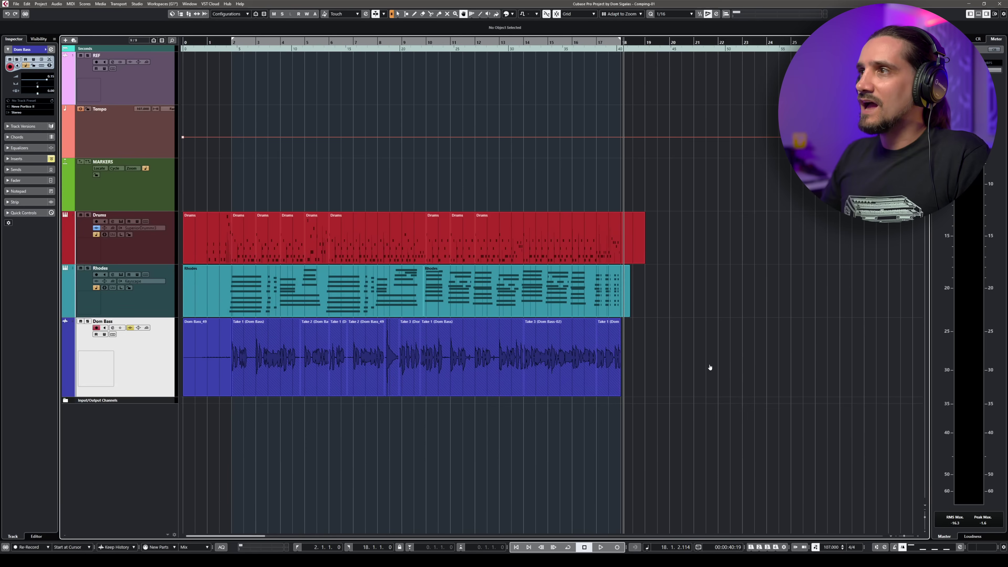
{"action": "mouse_move", "coordinate": [619, 376]}
{"action": "left_mouse_down"}
{"action": "mouse_move", "coordinate": [182, 342]}
{"action": "mouse_move", "coordinate": [610, 394]}
{"action": "left_mouse_up"}
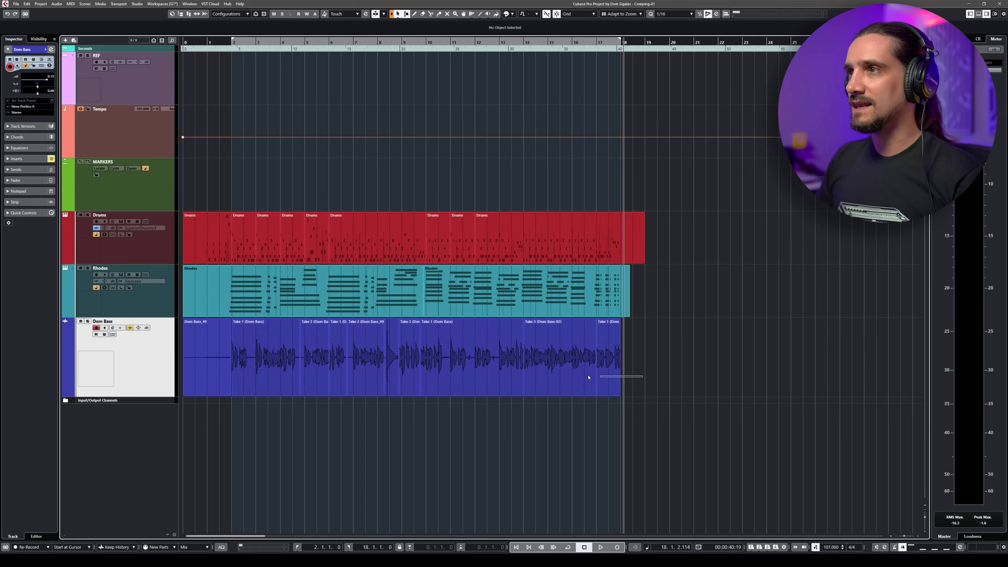
{"action": "left_click", "coordinate": [113, 353]}
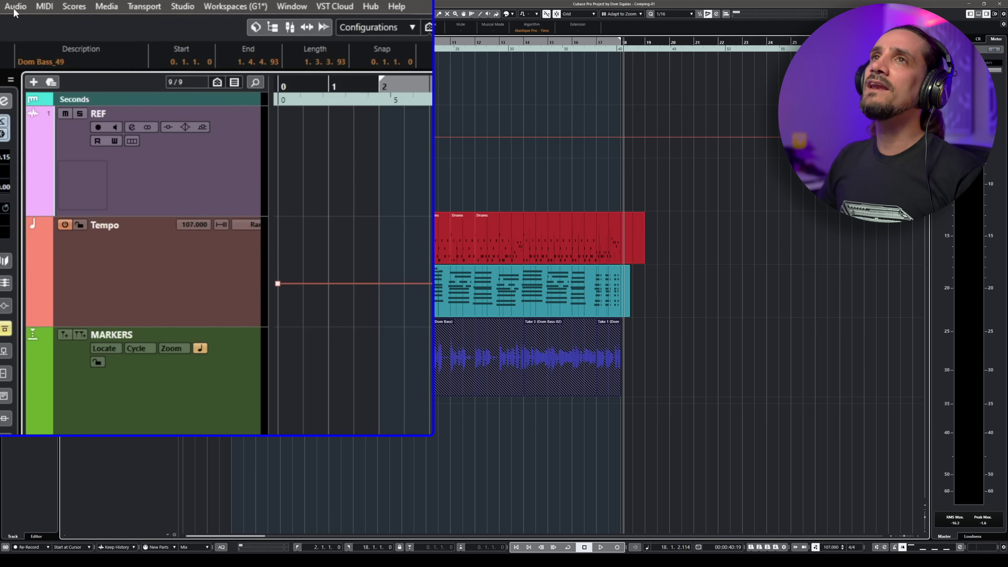
{"action": "left_click", "coordinate": [56, 5]}
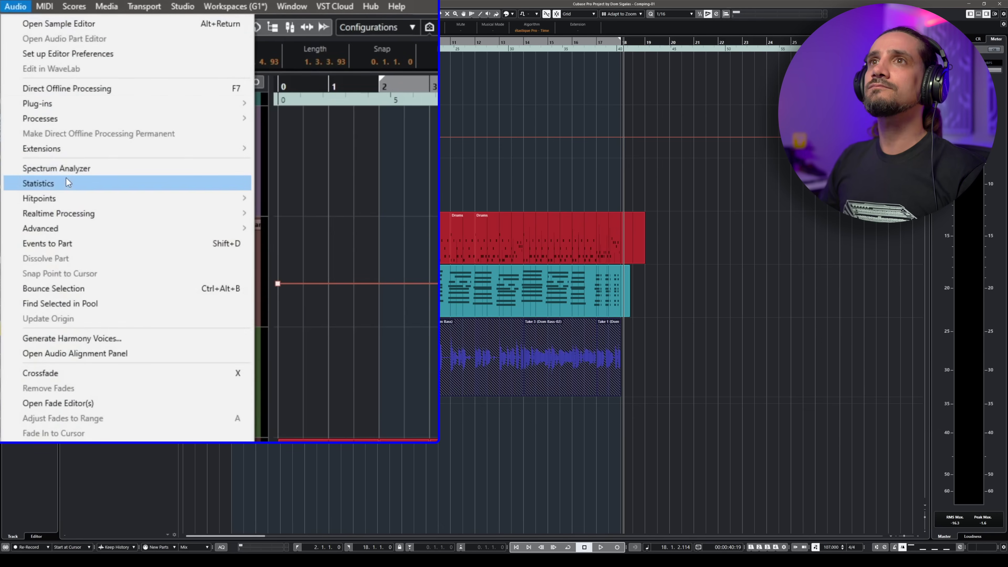
{"action": "mouse_move", "coordinate": [77, 226]}
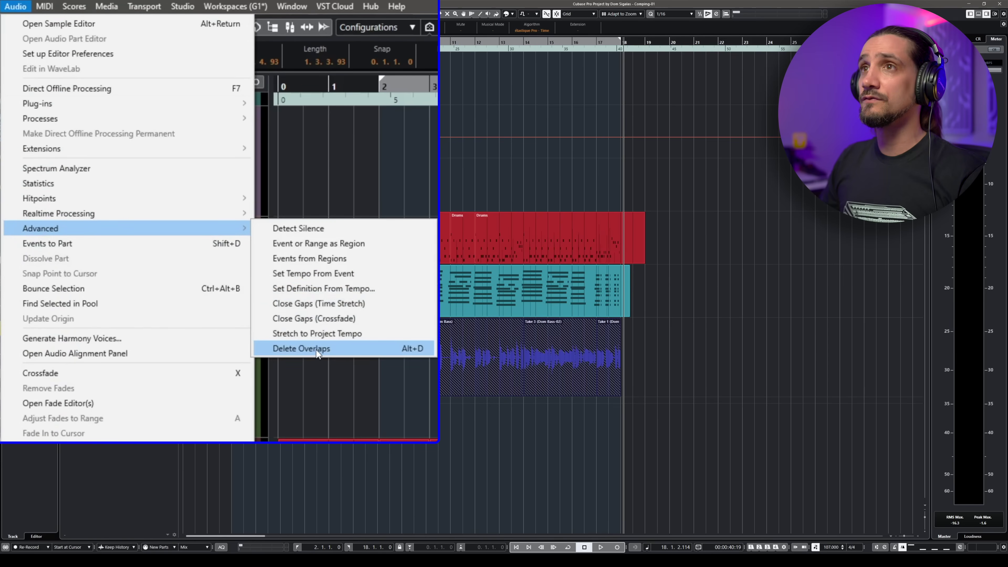
{"action": "left_click", "coordinate": [301, 349]}
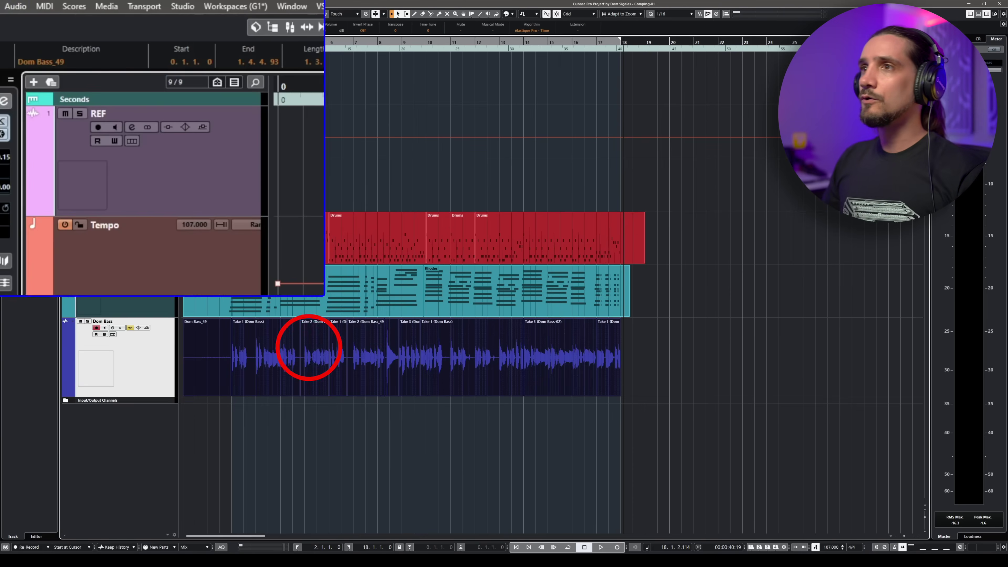
Show the bass track's lanes briefly and hide them again.
{"action": "key", "text": "g"}
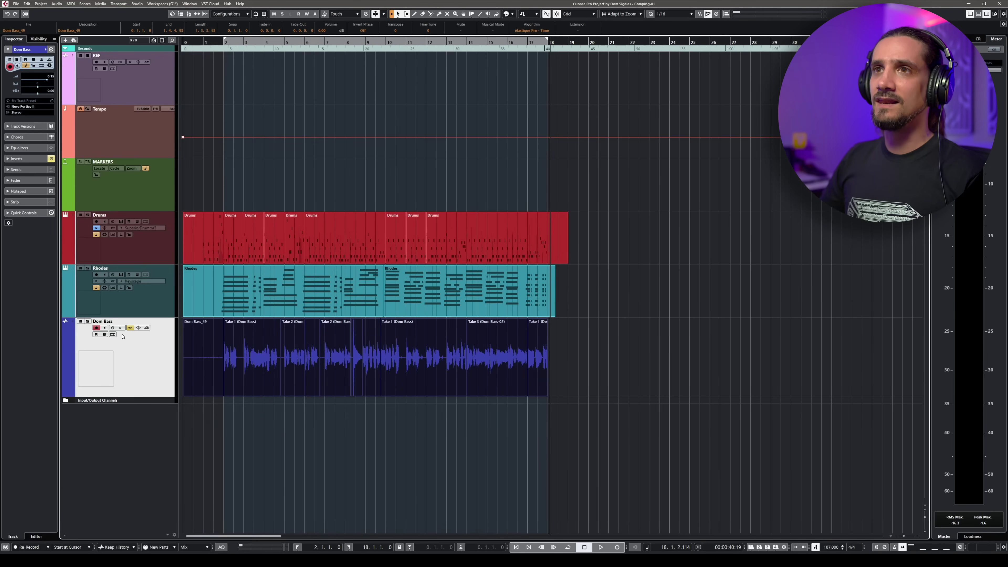
{"action": "left_click", "coordinate": [113, 335]}
{"action": "left_click", "coordinate": [112, 334]}
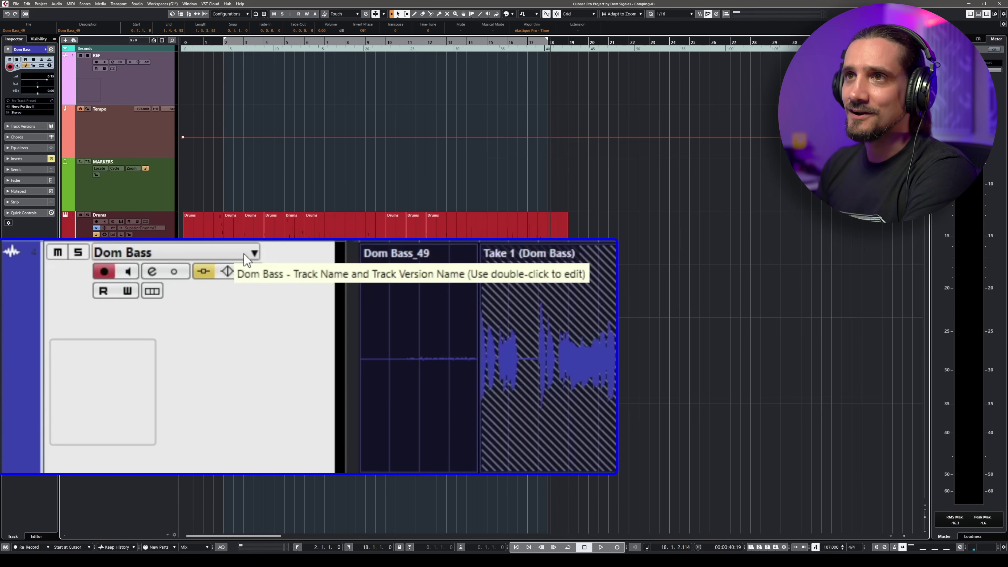
Duplicate the current track version of the Dom Bass track.
{"action": "left_click", "coordinate": [146, 322]}
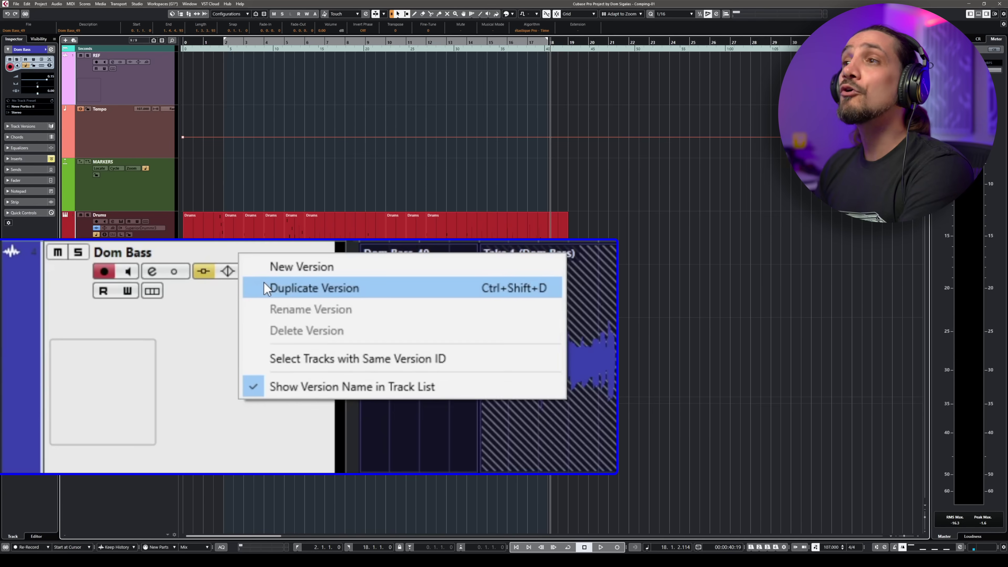
{"action": "left_click", "coordinate": [283, 289]}
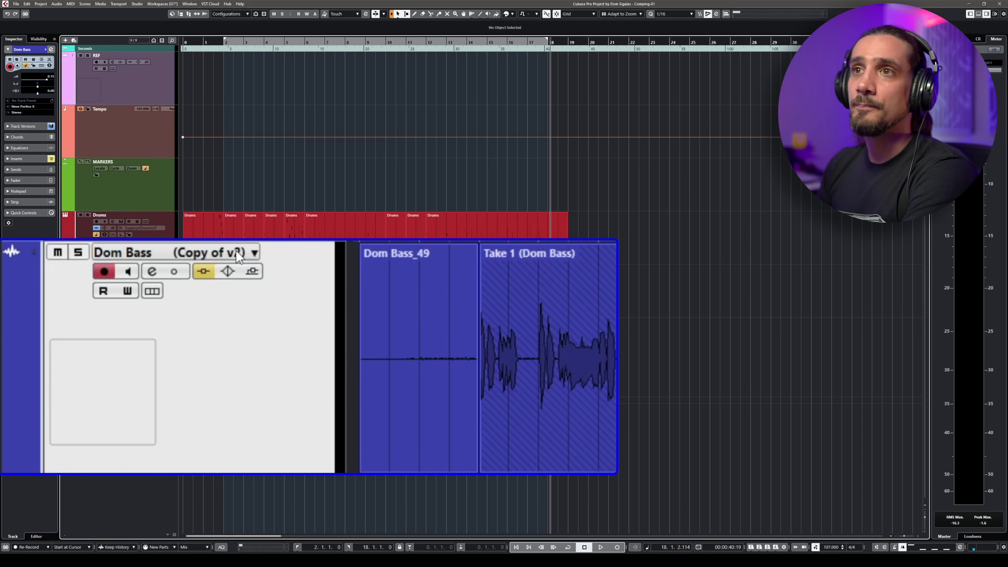
Switch the Dom Bass track to version v2 and delete the overlaps of its comped events.
{"action": "left_click", "coordinate": [254, 252]}
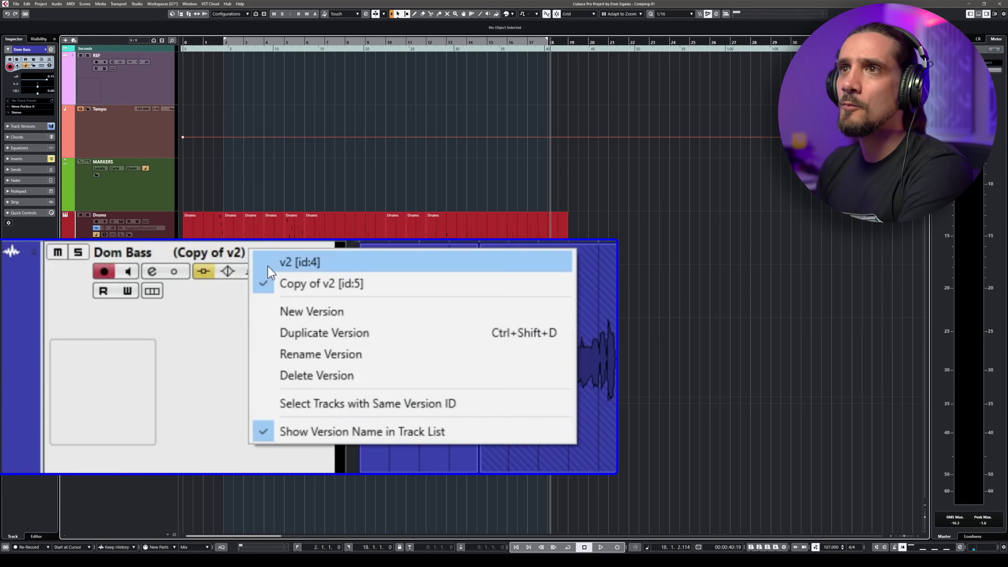
{"action": "left_click", "coordinate": [267, 266]}
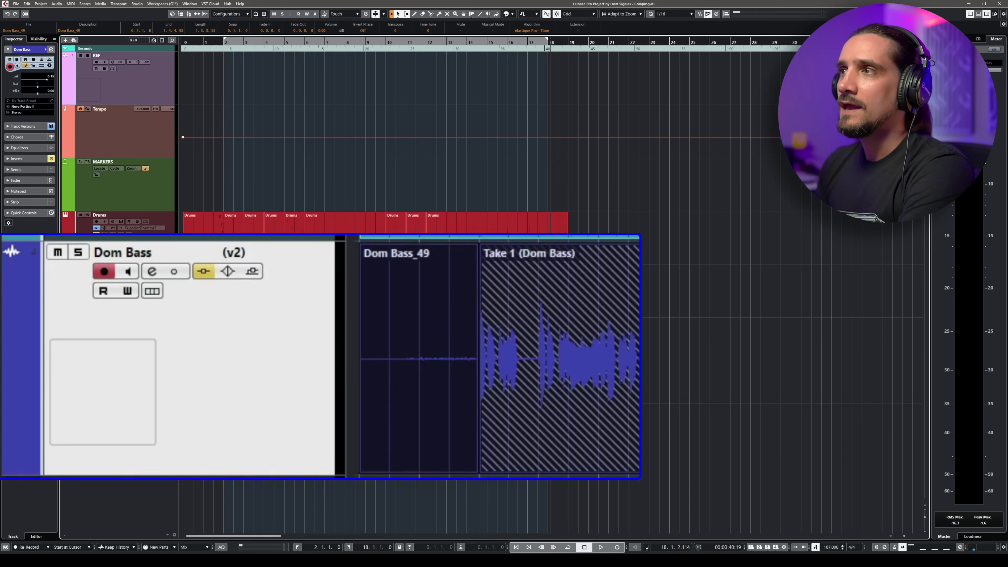
{"action": "left_click", "coordinate": [641, 367]}
{"action": "left_click", "coordinate": [205, 372]}
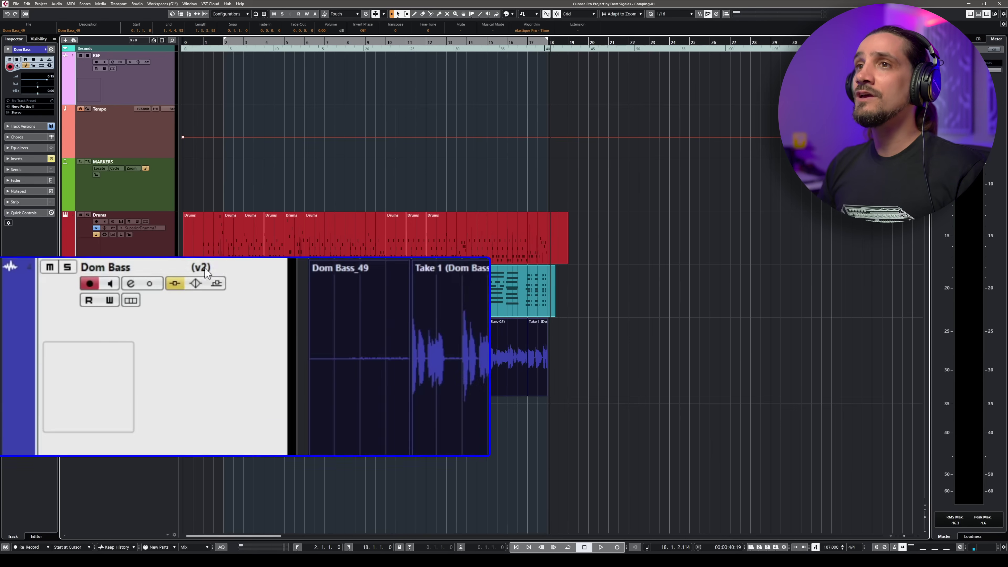
Compare the lanes of the bass versions Copy of v2 and v2, ending on v2 with the lanes hidden.
{"action": "left_click", "coordinate": [140, 322]}
{"action": "left_click", "coordinate": [230, 296]}
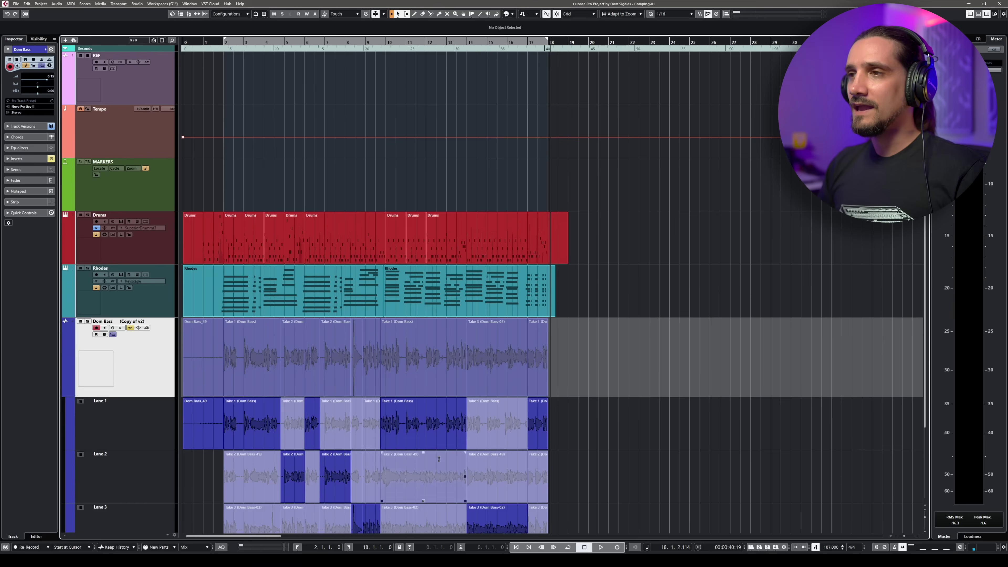
{"action": "scroll", "coordinate": [439, 459], "scroll_direction": "down", "scroll_amount": 3}
{"action": "scroll", "coordinate": [446, 456], "scroll_direction": "up", "scroll_amount": 3}
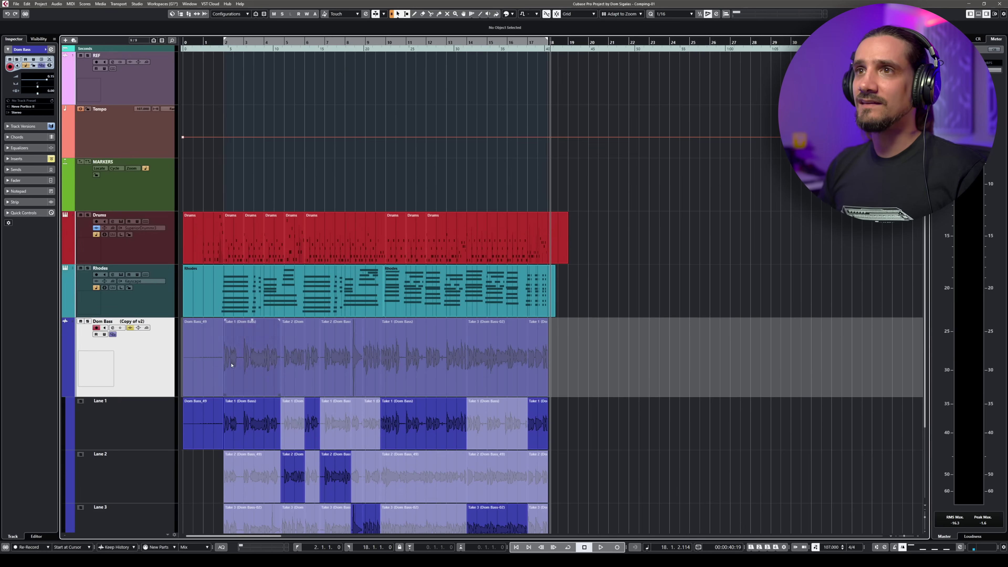
{"action": "left_click", "coordinate": [146, 316]}
{"action": "left_click", "coordinate": [199, 352]}
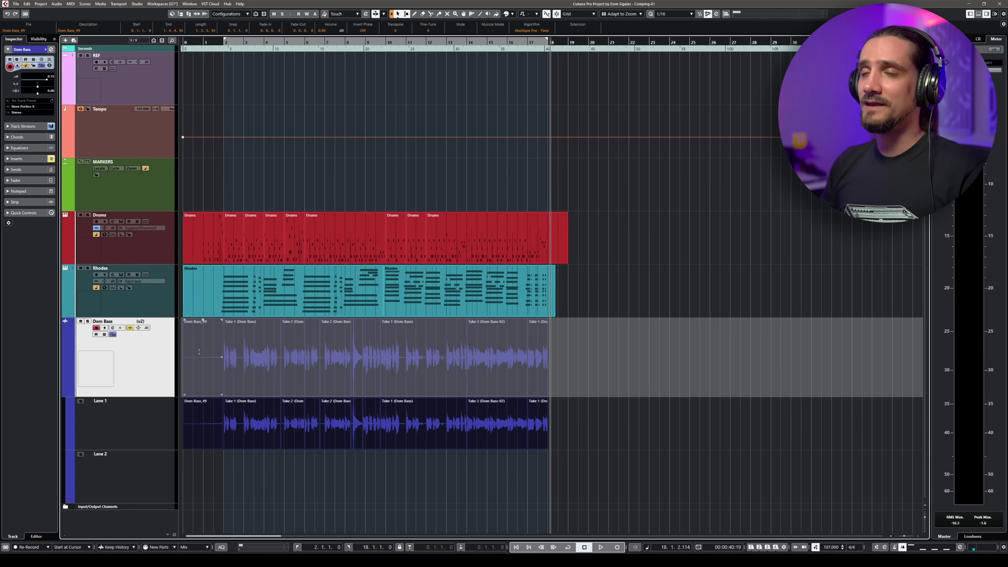
{"action": "left_click", "coordinate": [113, 334]}
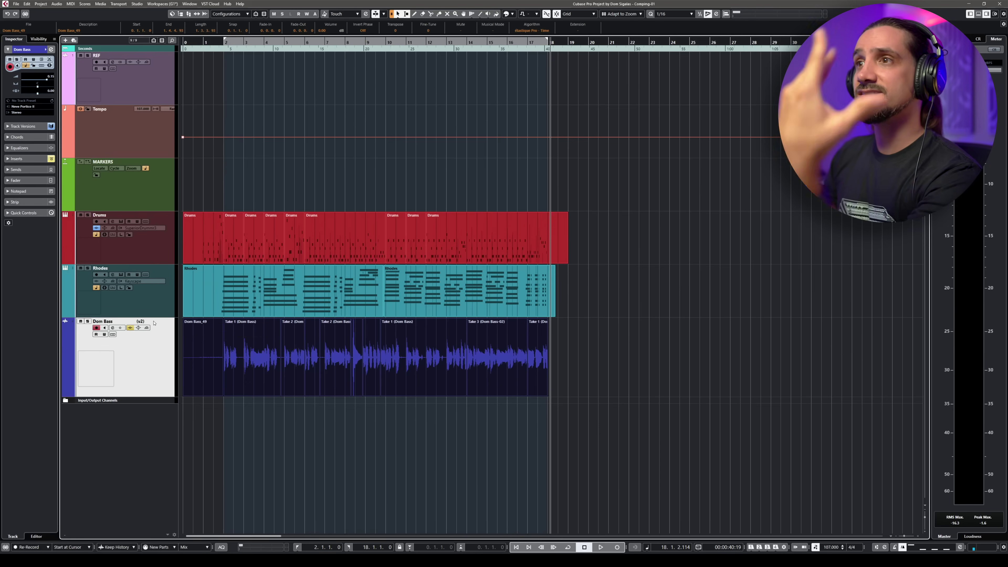
{"action": "left_click", "coordinate": [219, 270]}
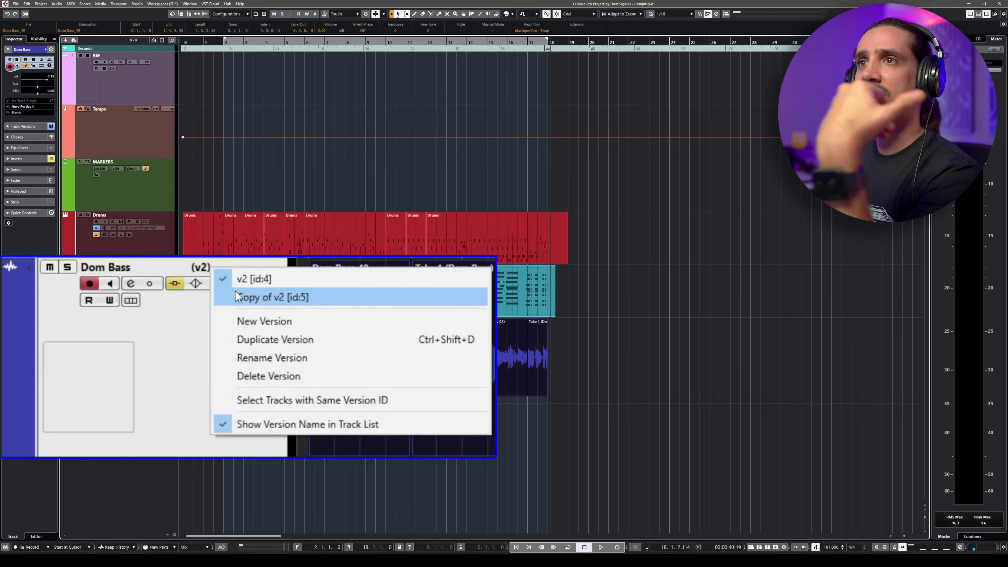
{"action": "left_click", "coordinate": [231, 320]}
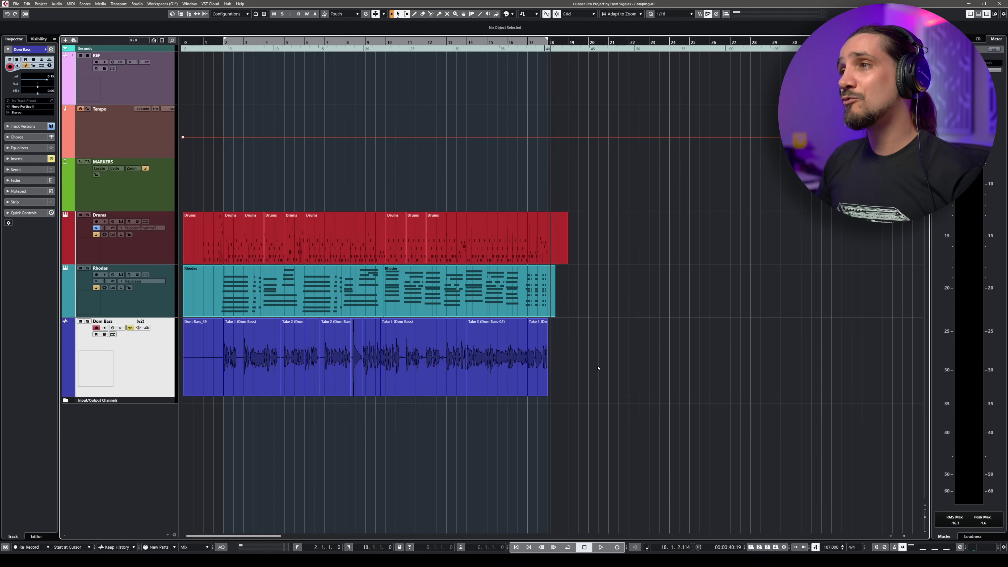
Select the comped bass events from bar 2 to the end and bounce them into one event, replacing the originals.
{"action": "left_click_drag", "start_coordinate": [240, 362], "coordinate": [241, 364]}
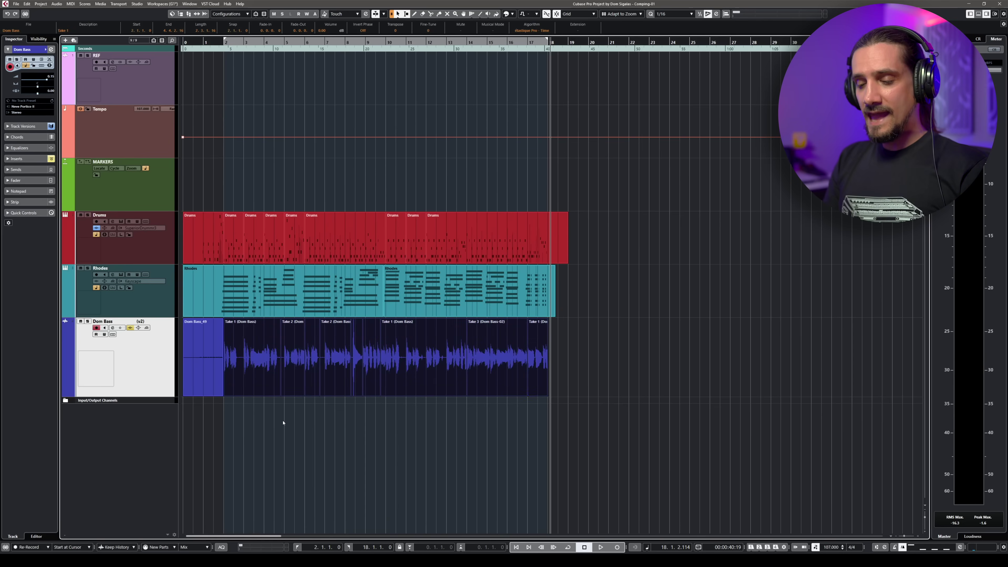
{"action": "left_click", "coordinate": [56, 4]}
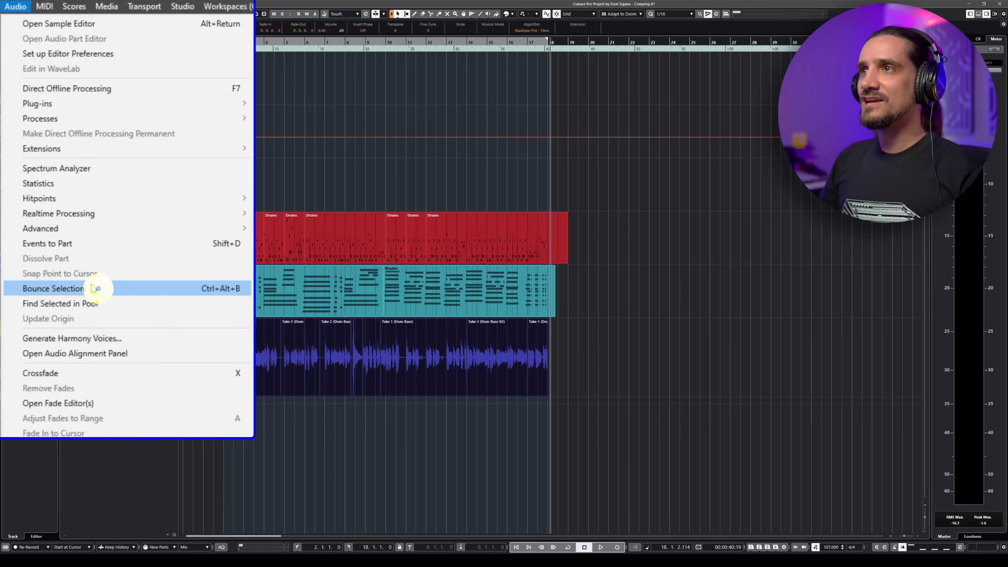
{"action": "left_click", "coordinate": [92, 288]}
{"action": "left_click", "coordinate": [490, 290]}
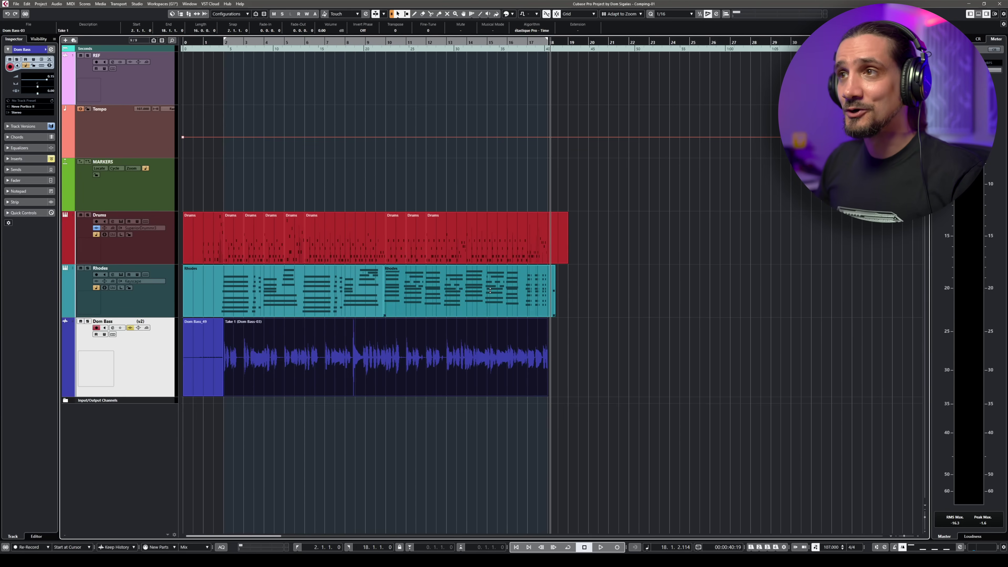
Draw a volume dip over the loud bass note in bar 8 with the Draw tool, adding an intermediate point on its rise.
{"action": "left_click_drag", "start_coordinate": [337, 44], "coordinate": [366, 128]}
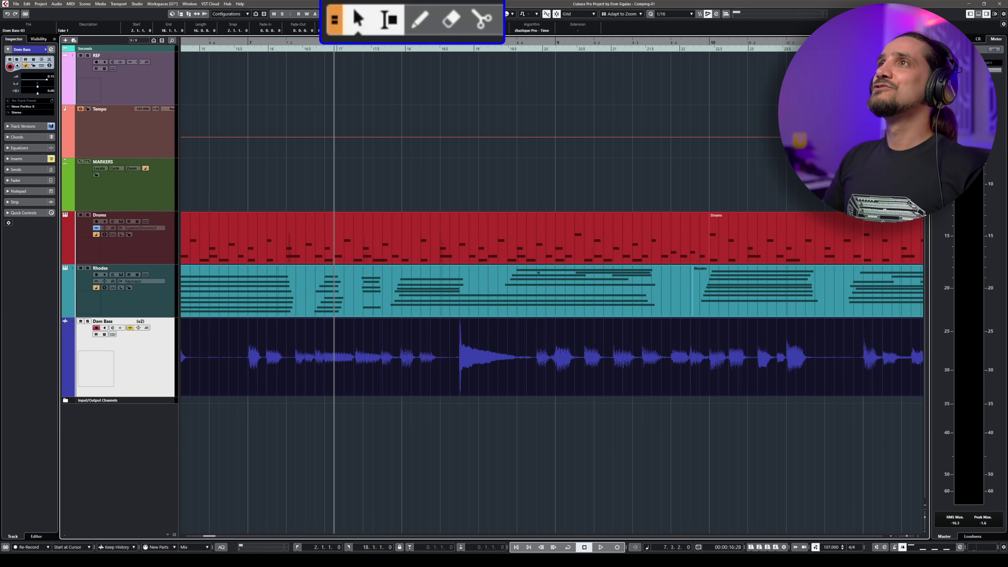
{"action": "left_click", "coordinate": [413, 13]}
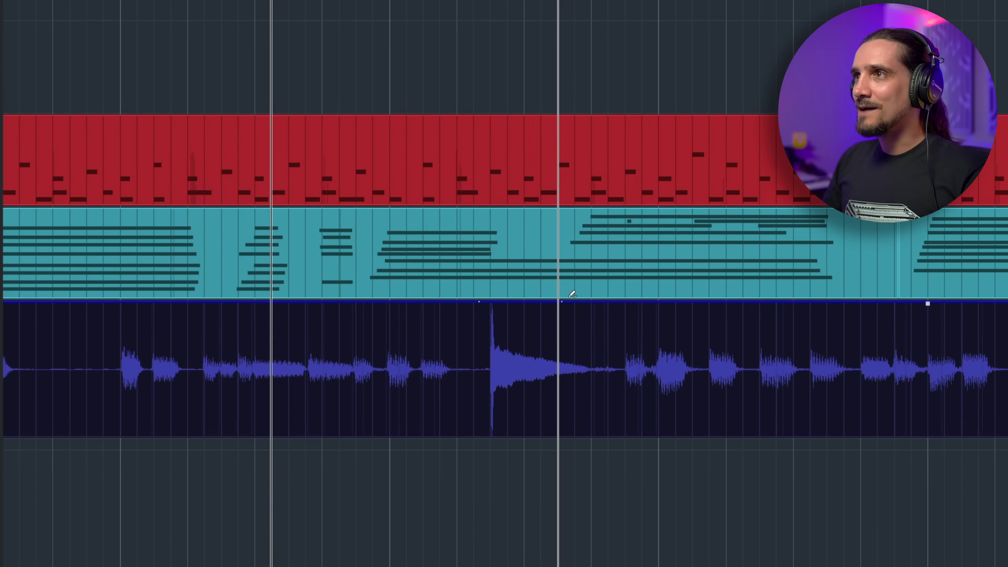
{"action": "left_click_drag", "start_coordinate": [490, 301], "coordinate": [485, 373]}
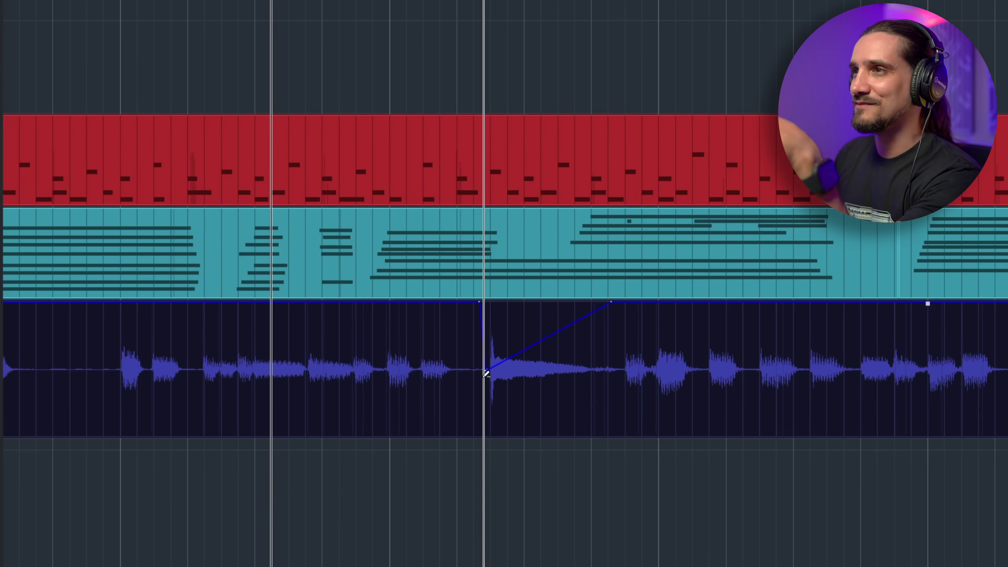
{"action": "left_click_drag", "start_coordinate": [486, 373], "coordinate": [513, 342]}
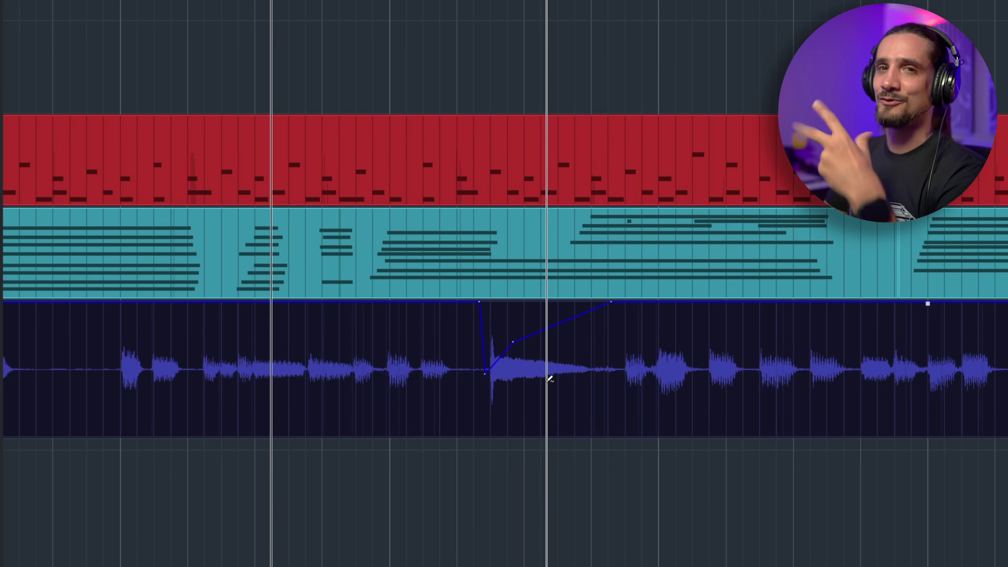
Play back the softened bass note in bar 8 and fine-tune the lowest point of its volume curve.
{"action": "key", "text": "space"}
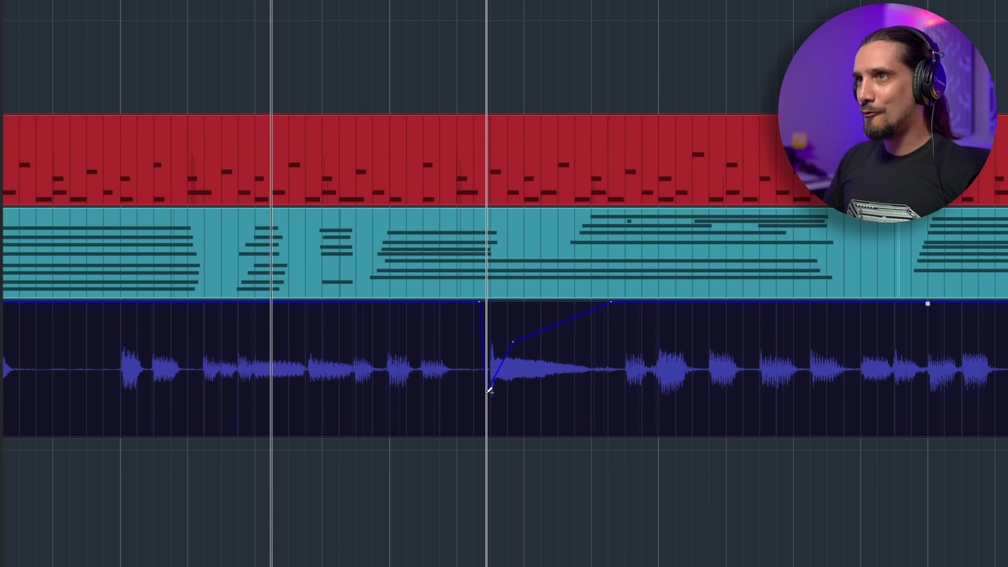
{"action": "key", "text": "space"}
{"action": "key", "text": "space"}
{"action": "left_click_drag", "start_coordinate": [487, 391], "coordinate": [484, 365]}
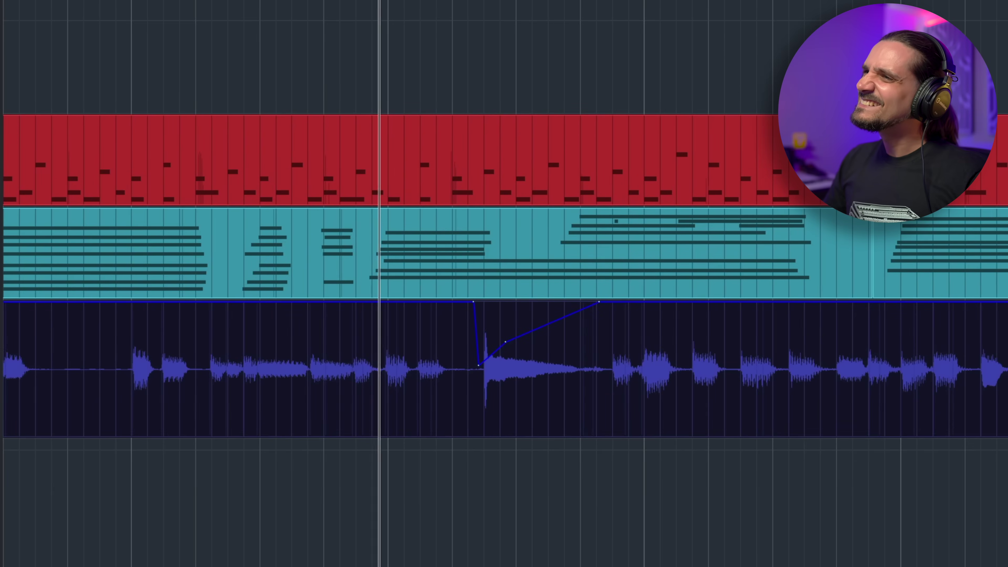